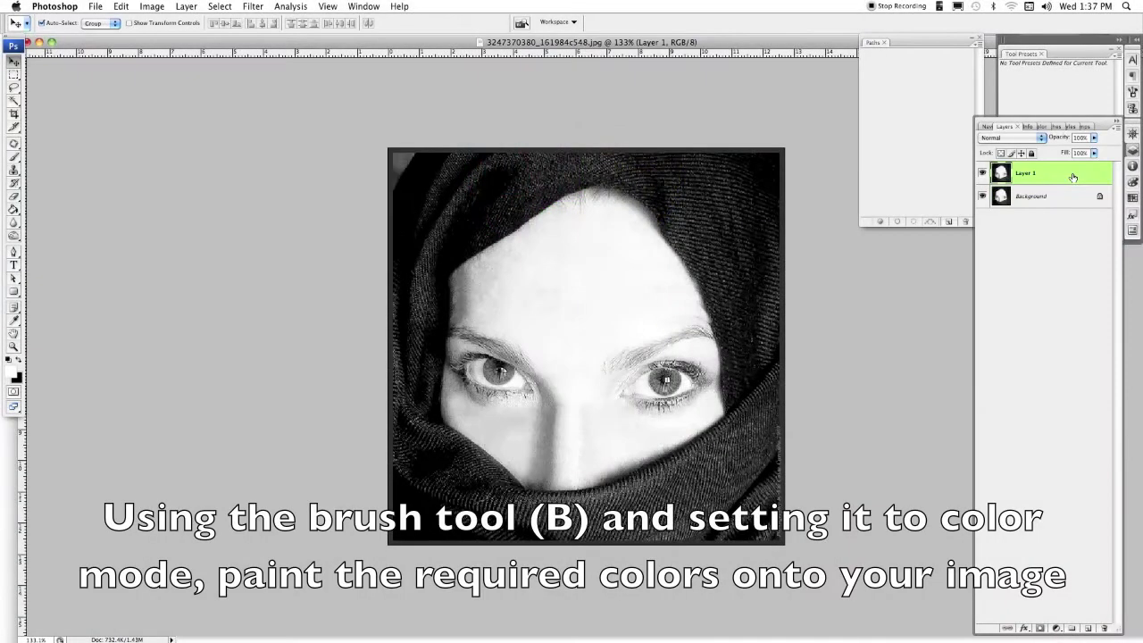
# Step: Set the brush to Color blend mode and start picking cream #f7e4ca as the foreground colour
pyautogui.press('b')
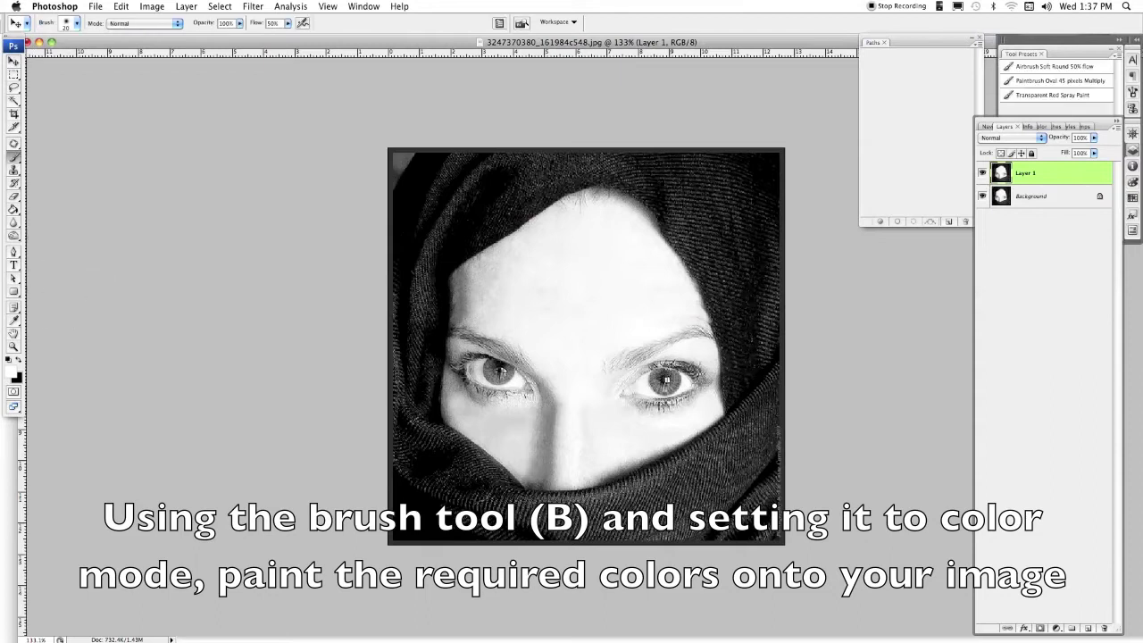
pyautogui.click(143, 24)
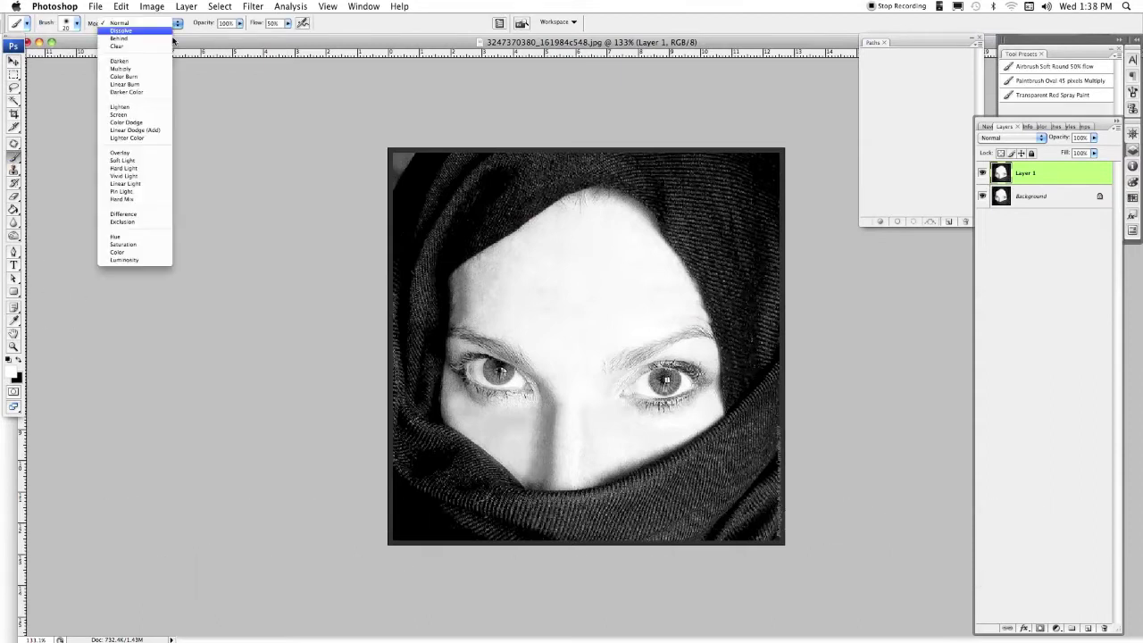
pyautogui.click(134, 256)
pyautogui.click(15, 377)
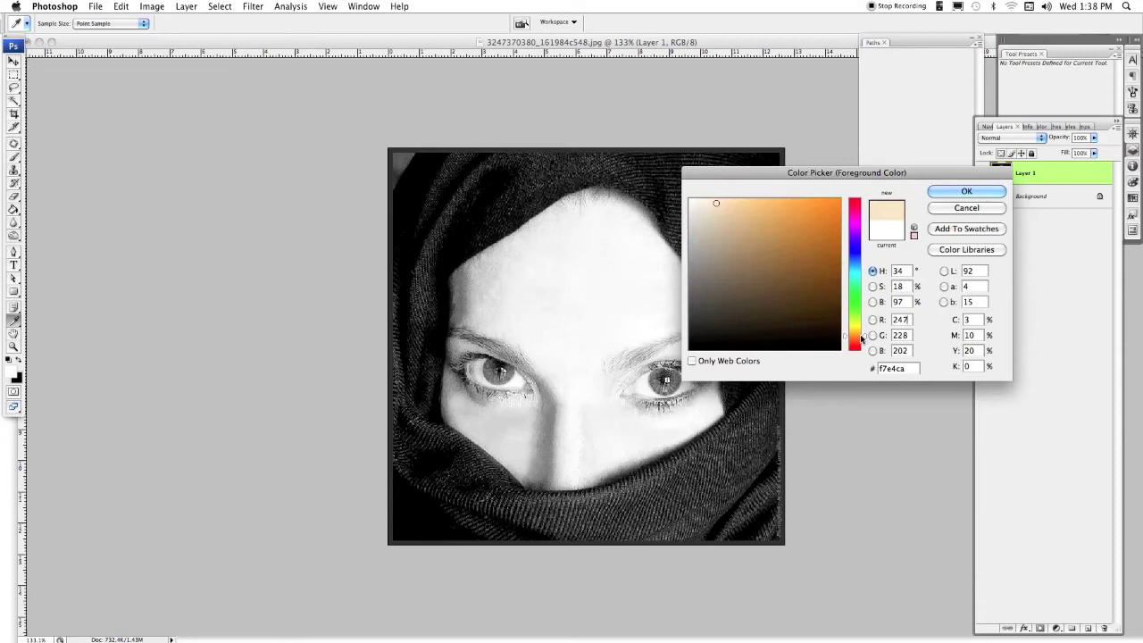
# Step: Confirm the cream #f7e4ca colour and adjust the brush size and flow
pyautogui.click(942, 192)
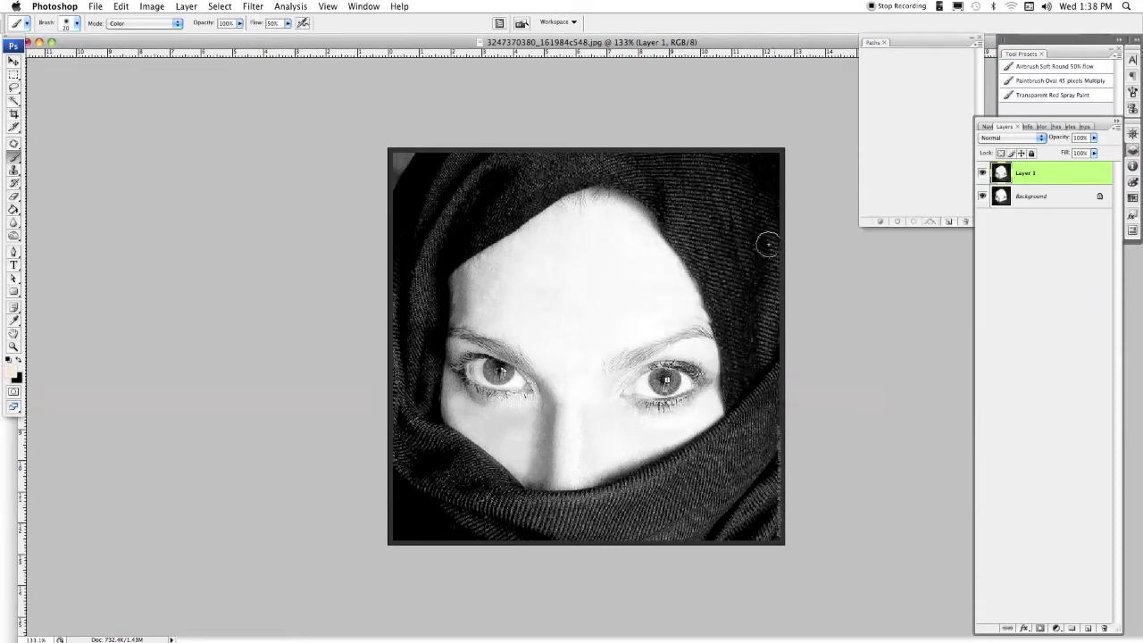
pyautogui.rightClick(606, 267)
pyautogui.press('Escape')
pyautogui.click(289, 27)
pyautogui.click(350, 43)
# Step: Paint cream over the forehead, nose and cheeks
pyautogui.moveTo(523, 268)
pyautogui.mouseDown()
pyautogui.moveTo(492, 258)
pyautogui.moveTo(461, 319)
pyautogui.mouseUp()
pyautogui.moveTo(561, 347)
pyautogui.mouseDown()
pyautogui.moveTo(666, 289)
pyautogui.moveTo(608, 219)
pyautogui.moveTo(566, 467)
pyautogui.moveTo(459, 415)
pyautogui.mouseUp()
pyautogui.moveTo(14, 235); pyautogui.dragTo(53, 256)
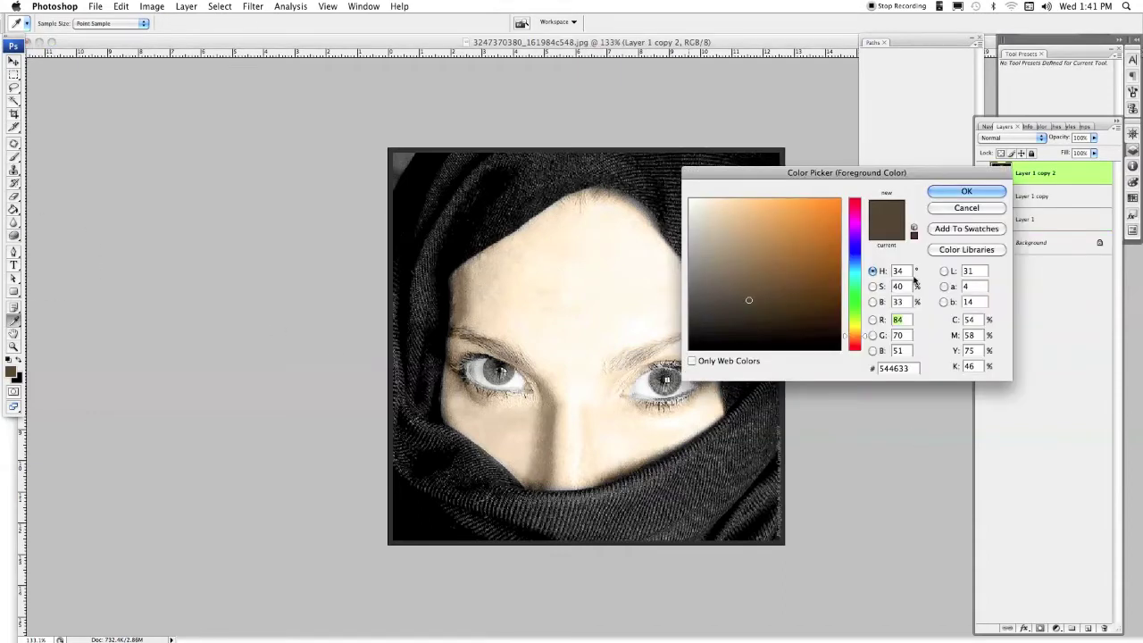
# Step: Pick lavender #d3dafd and paint it over both irises in Color mode
pyautogui.click(855, 254)
pyautogui.click(717, 201)
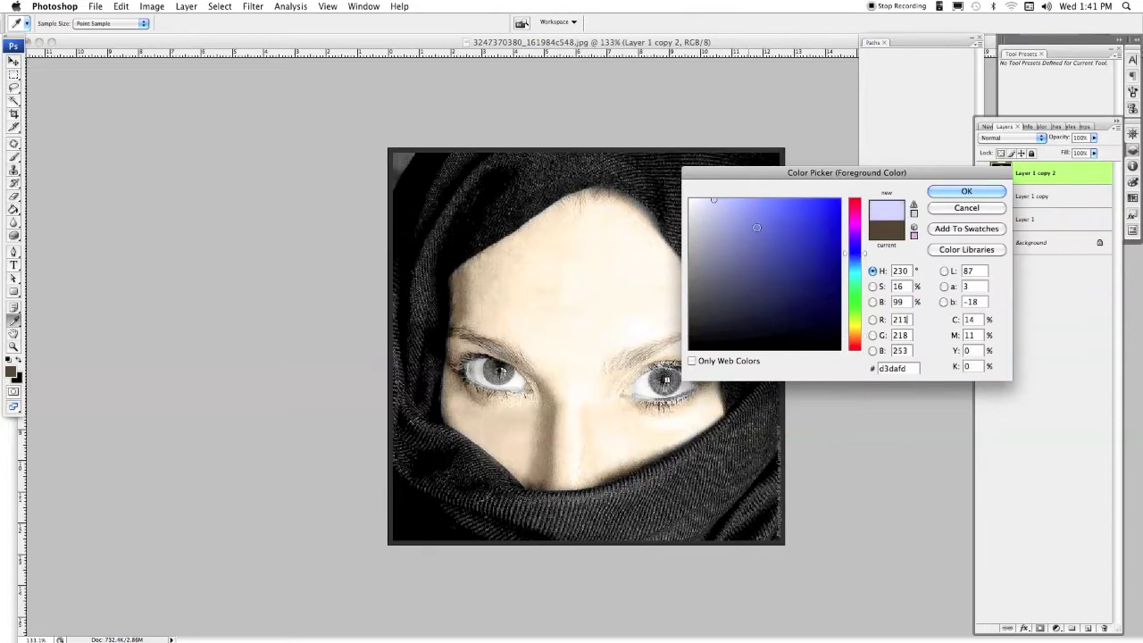
pyautogui.click(966, 192)
pyautogui.press('b')
pyautogui.scroll(3, 586, 347)
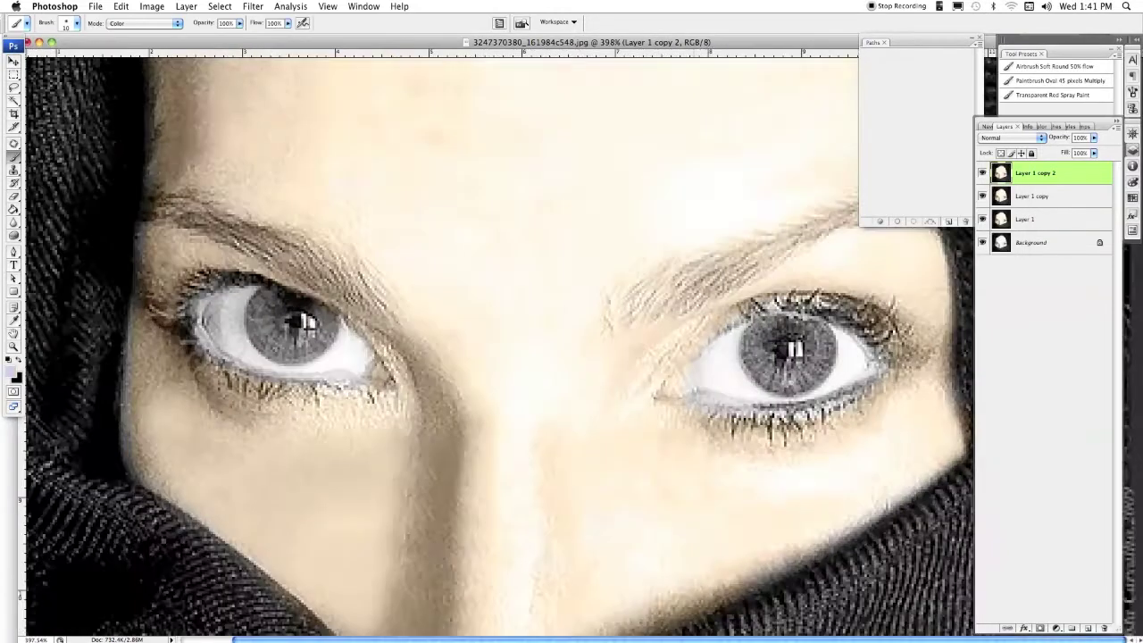
pyautogui.scroll(1, 759, 330)
pyautogui.moveTo(741, 332); pyautogui.dragTo(732, 305)
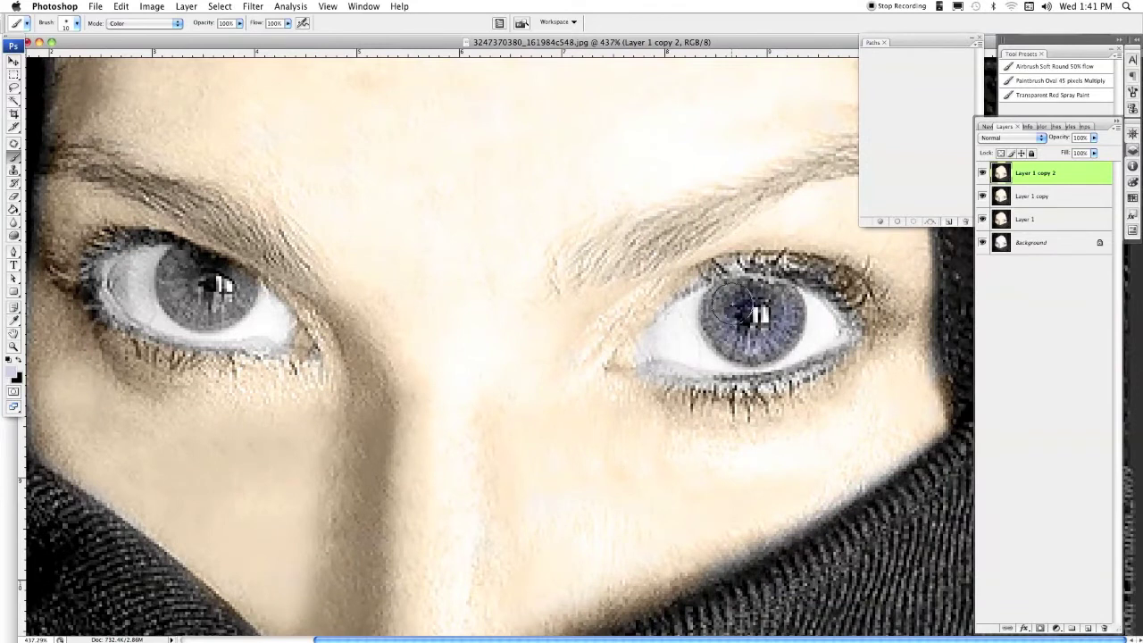
pyautogui.hscroll(-5, 348, 274)
pyautogui.moveTo(353, 280); pyautogui.dragTo(366, 295)
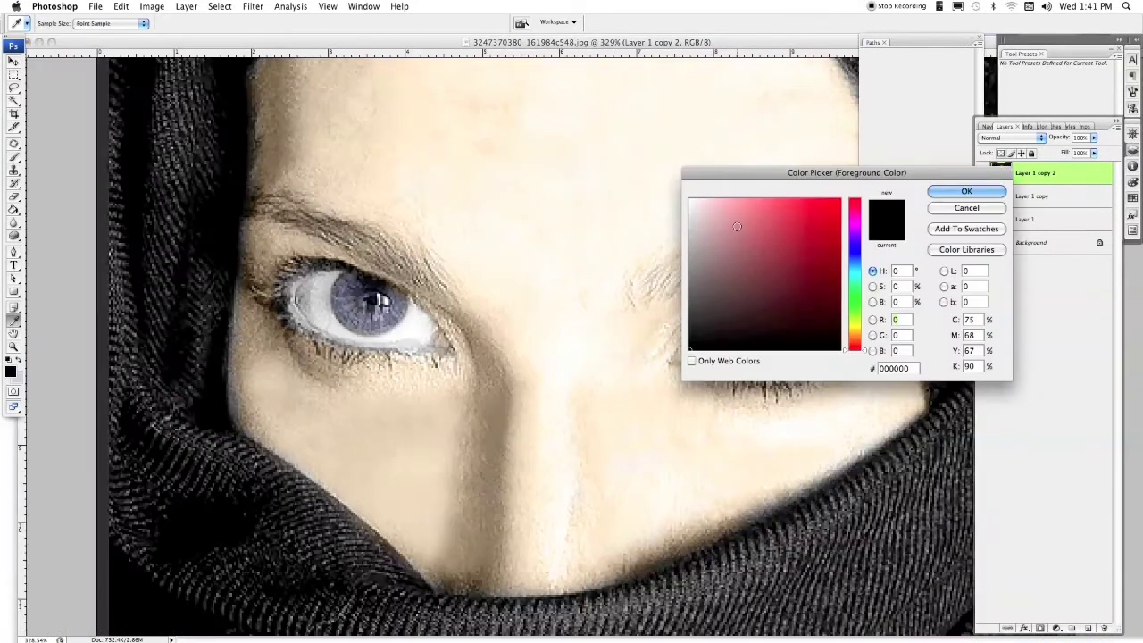
# Step: Pick pale pink #ffd9d9 to tint the inner eye corners
pyautogui.click(712, 198)
pyautogui.click(964, 190)
pyautogui.press('b')
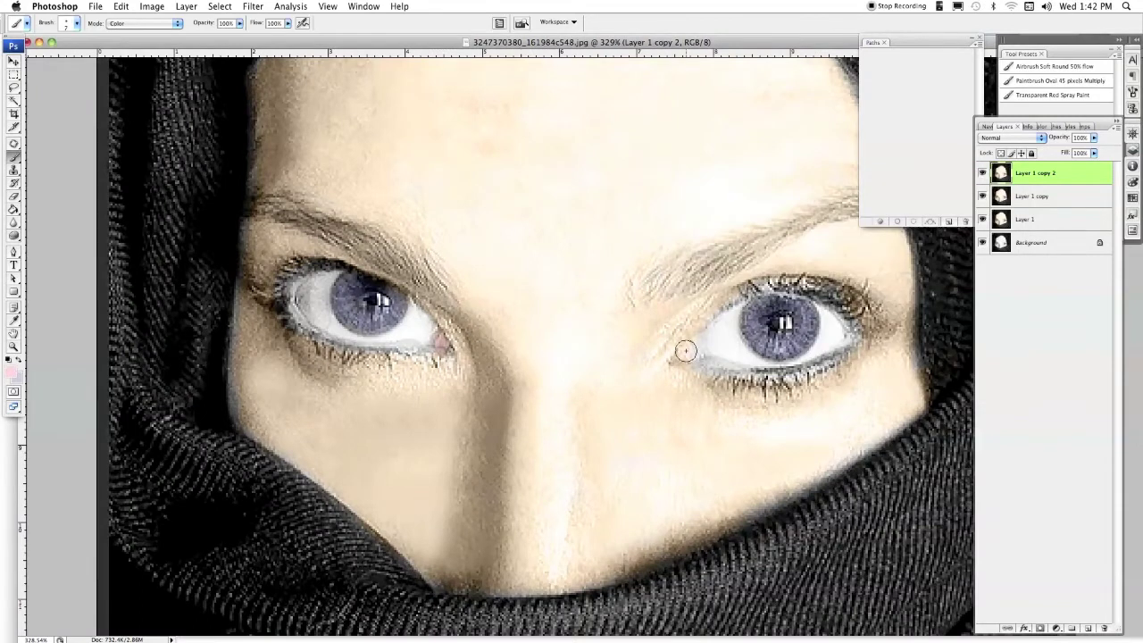
pyautogui.press('o')
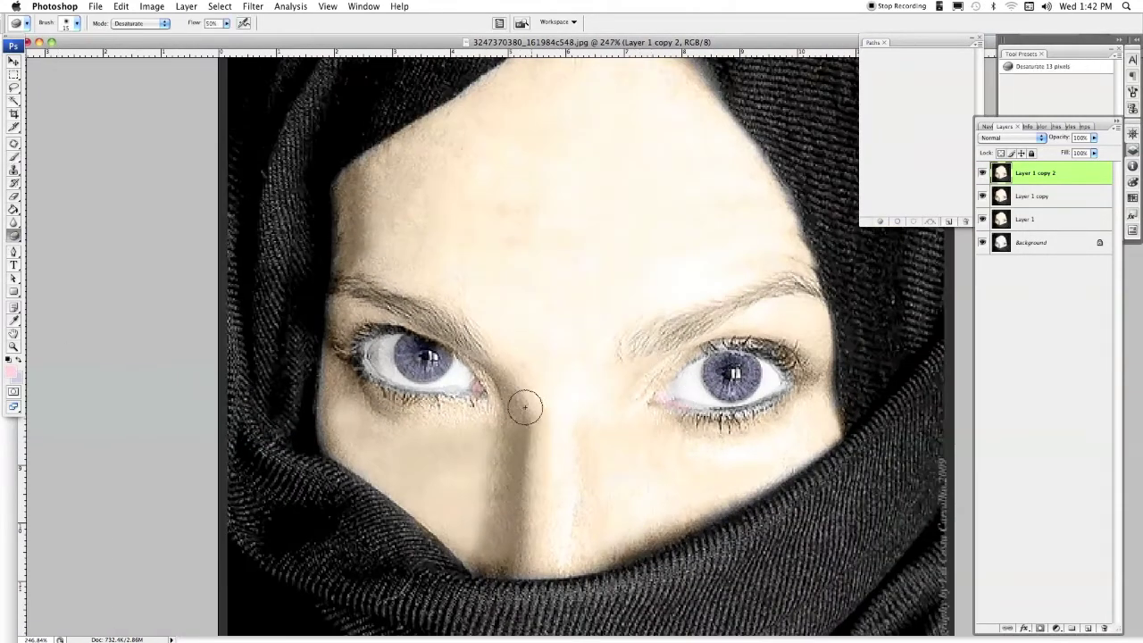
pyautogui.scroll(-3, 525, 408)
# Step: Pick a strong red, duplicate the layer, and paint the scarf's top and right side red
pyautogui.scroll(-1, 525, 408)
pyautogui.press('i')
pyautogui.click(11, 372)
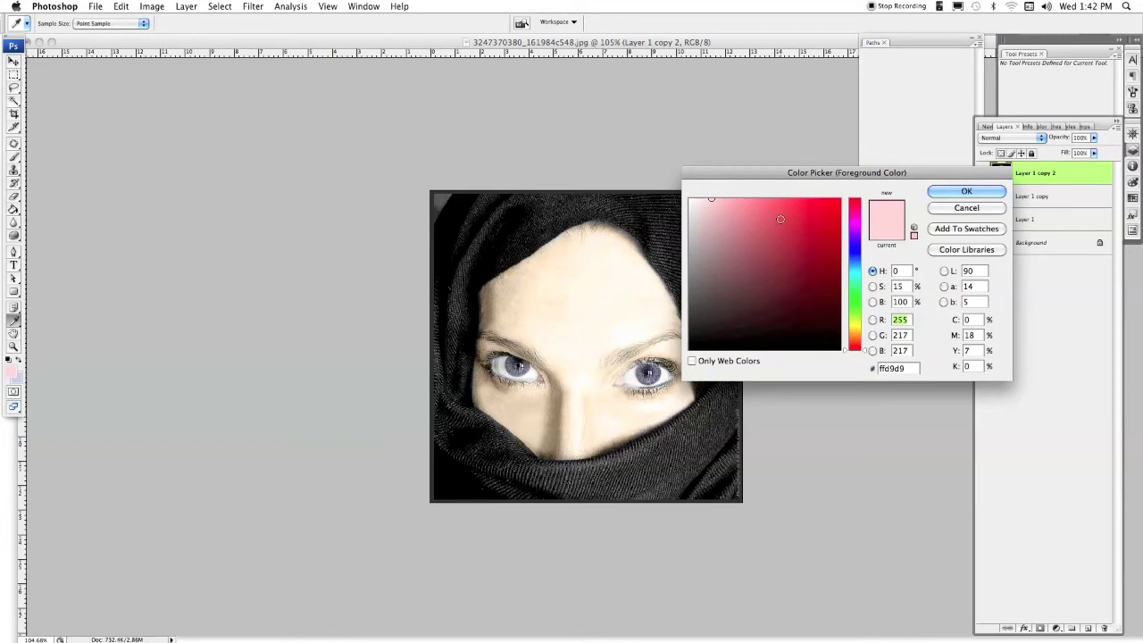
pyautogui.click(835, 204)
pyautogui.click(827, 210)
pyautogui.click(955, 194)
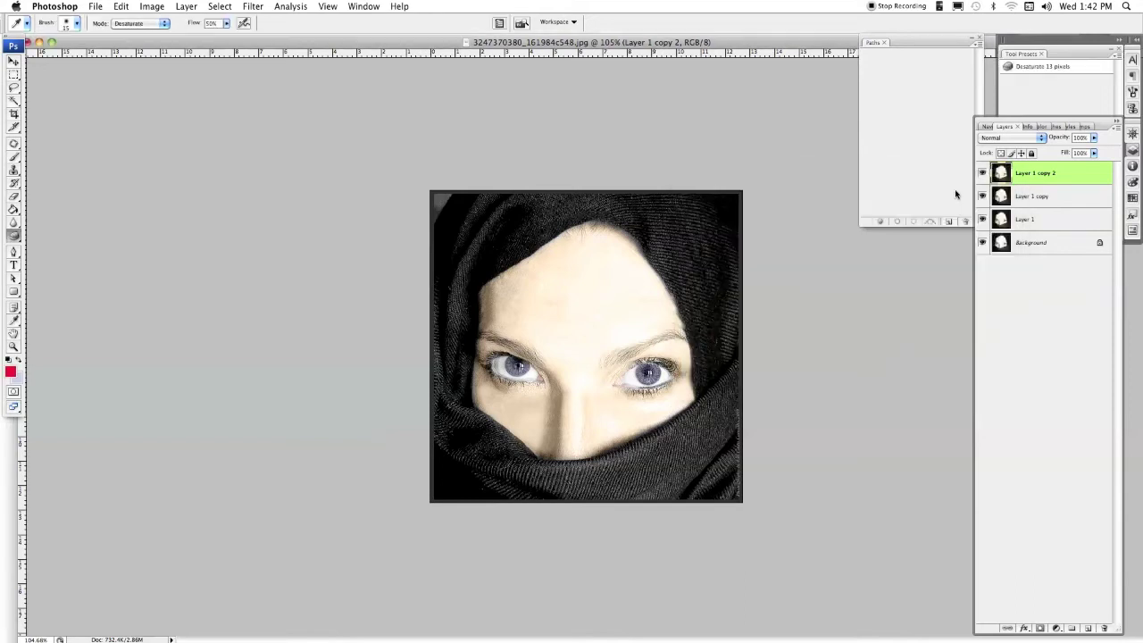
pyautogui.hotkey('ctrl', 'j')
pyautogui.press('b')
pyautogui.moveTo(451, 259)
pyautogui.mouseDown()
pyautogui.moveTo(747, 443)
pyautogui.moveTo(658, 485)
pyautogui.moveTo(485, 459)
pyautogui.moveTo(591, 478)
pyautogui.mouseUp()
pyautogui.press('[')
pyautogui.press('[')
pyautogui.press('[')
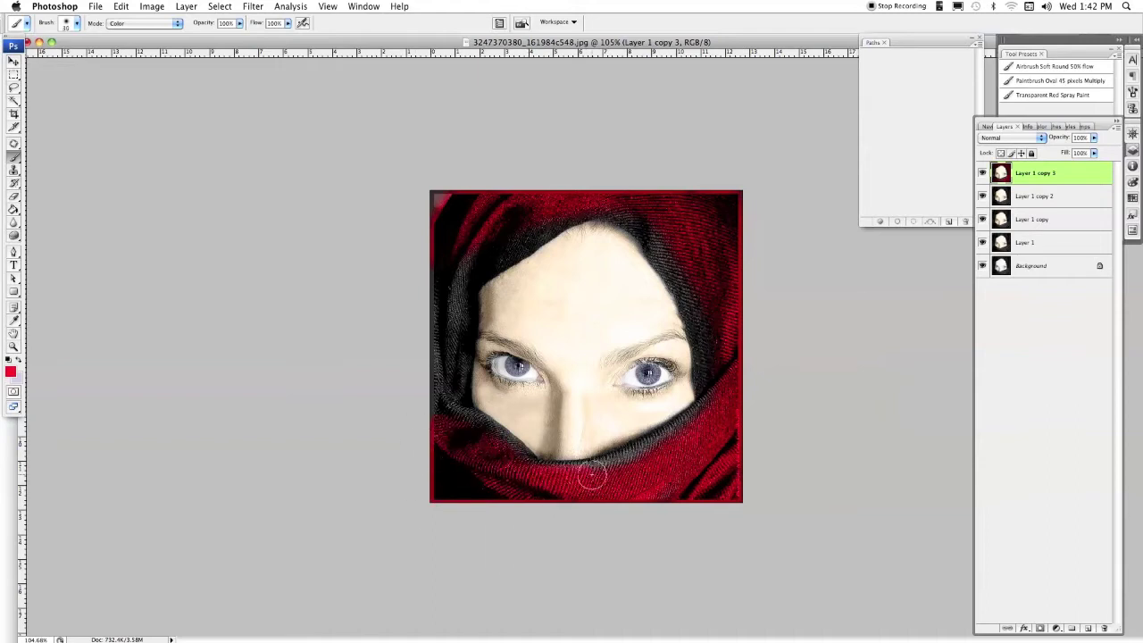
# Step: Protect the chin with a Pen-path selection and paint the scarf's dark left side red
pyautogui.press('p')
pyautogui.click(585, 457)
pyautogui.click(663, 421)
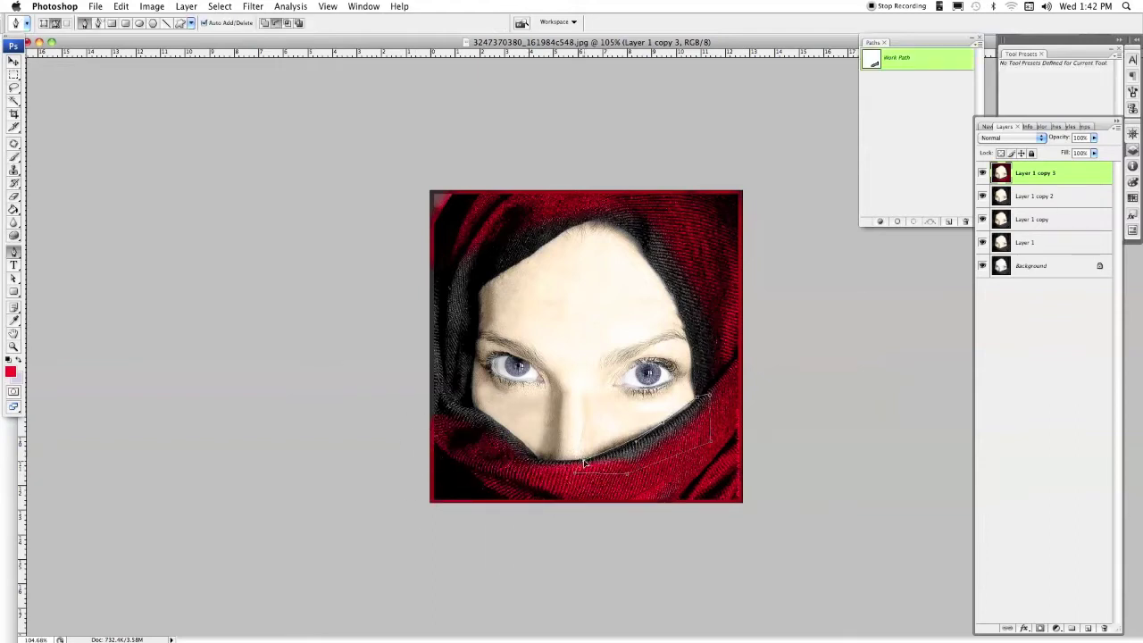
pyautogui.hotkey('ctrl', 'Return')
pyautogui.press('b')
pyautogui.moveTo(442, 331); pyautogui.dragTo(466, 439)
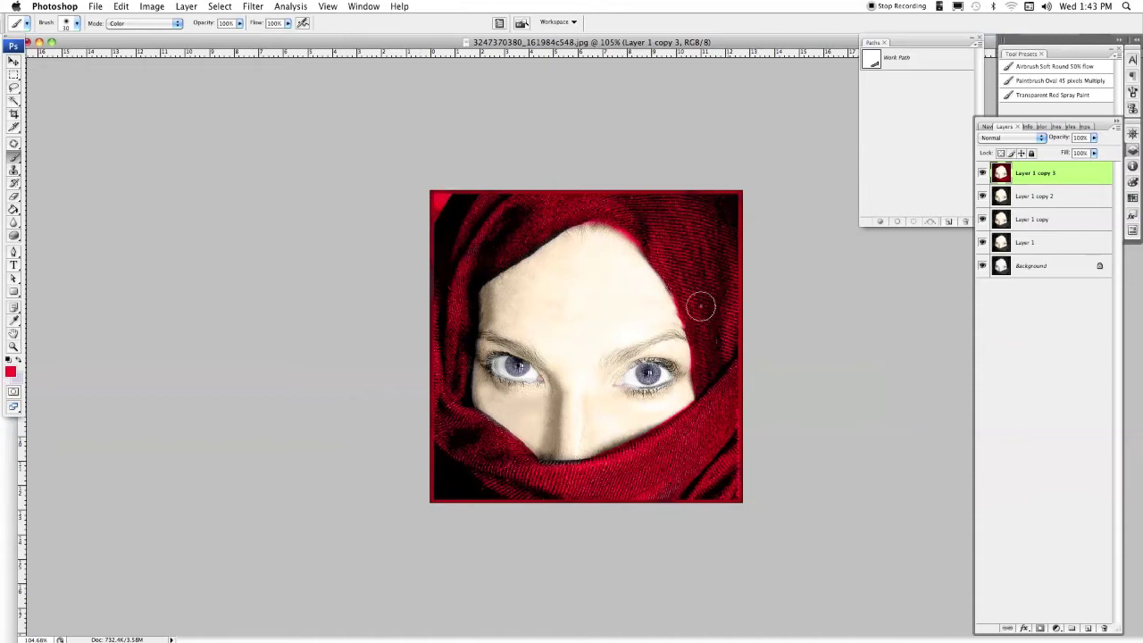
pyautogui.press('o')
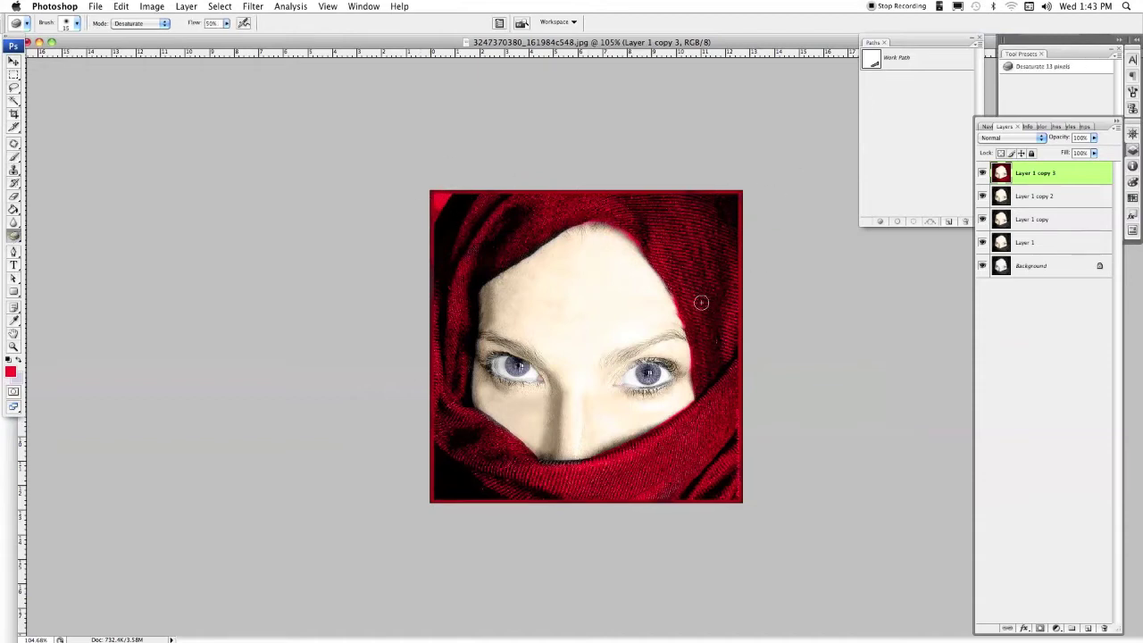
pyautogui.scroll(2, 774, 370)
# Step: Draw black liner around both eyes on a new layer
pyautogui.click(1086, 628)
pyautogui.press('b')
pyautogui.press('d')
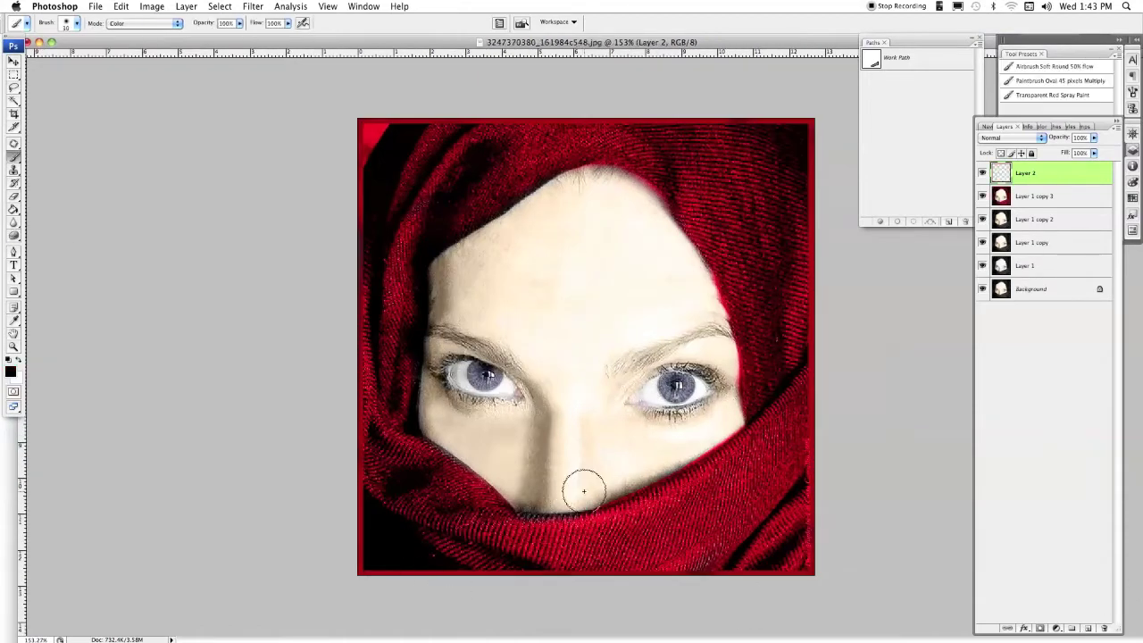
pyautogui.moveTo(627, 404); pyautogui.dragTo(695, 403)
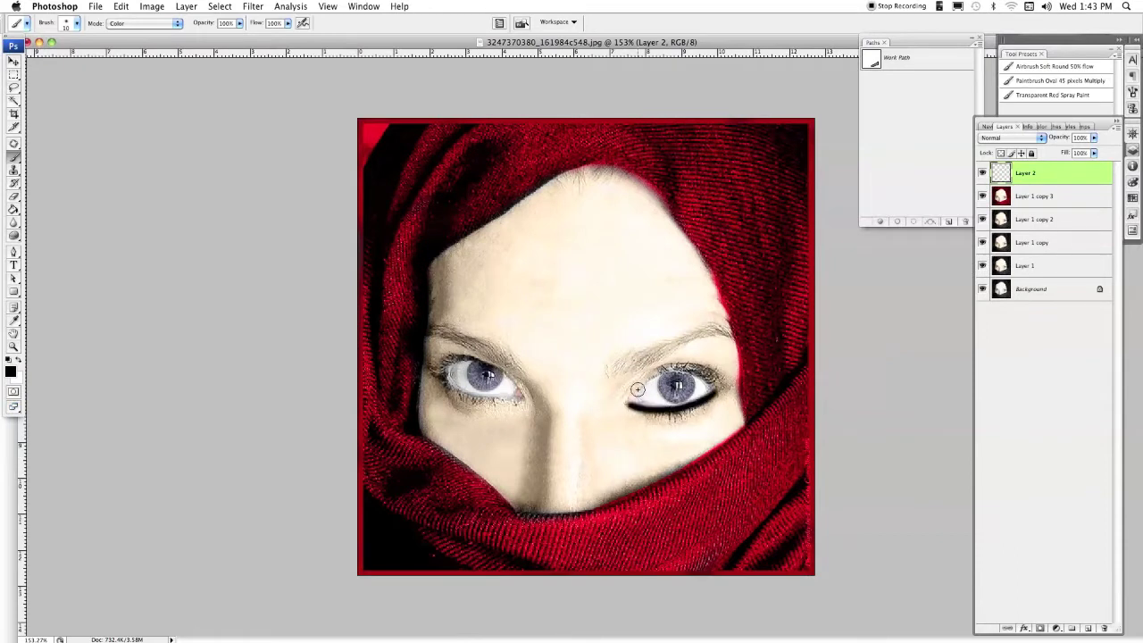
pyautogui.moveTo(523, 393)
pyautogui.mouseDown()
pyautogui.moveTo(449, 382)
pyautogui.moveTo(514, 400)
pyautogui.mouseUp()
pyautogui.press('v')
# Step: Soften the eye liner with a 3.8 px Gaussian Blur
pyautogui.click(239, 6)
pyautogui.moveTo(258, 132)
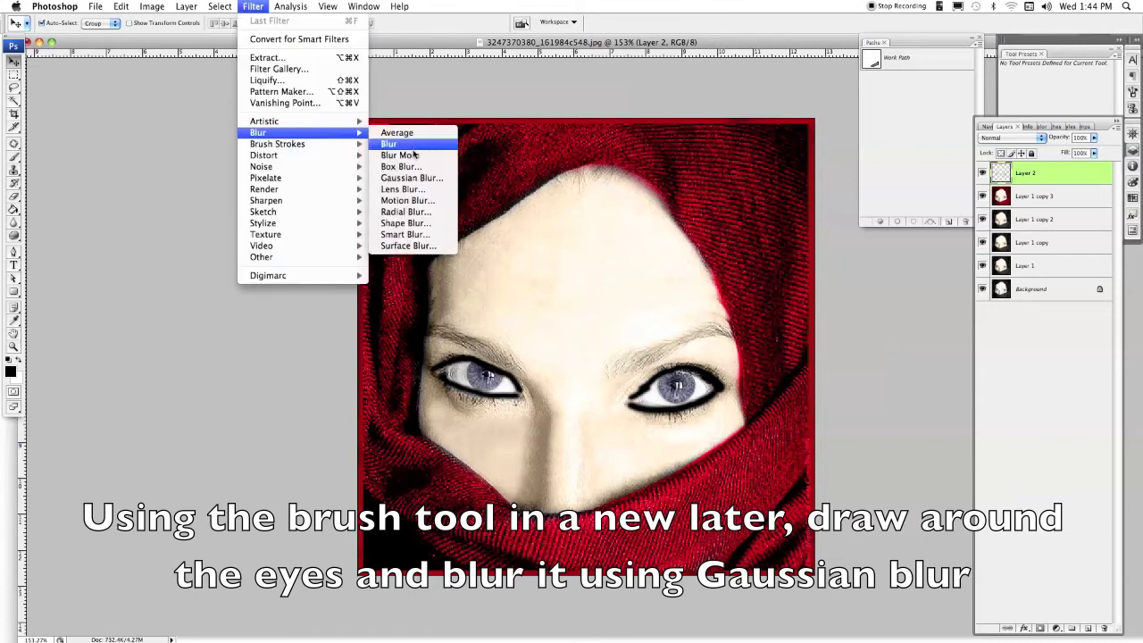
pyautogui.click(408, 191)
pyautogui.moveTo(589, 340); pyautogui.dragTo(589, 114)
pyautogui.moveTo(531, 295); pyautogui.dragTo(539, 295)
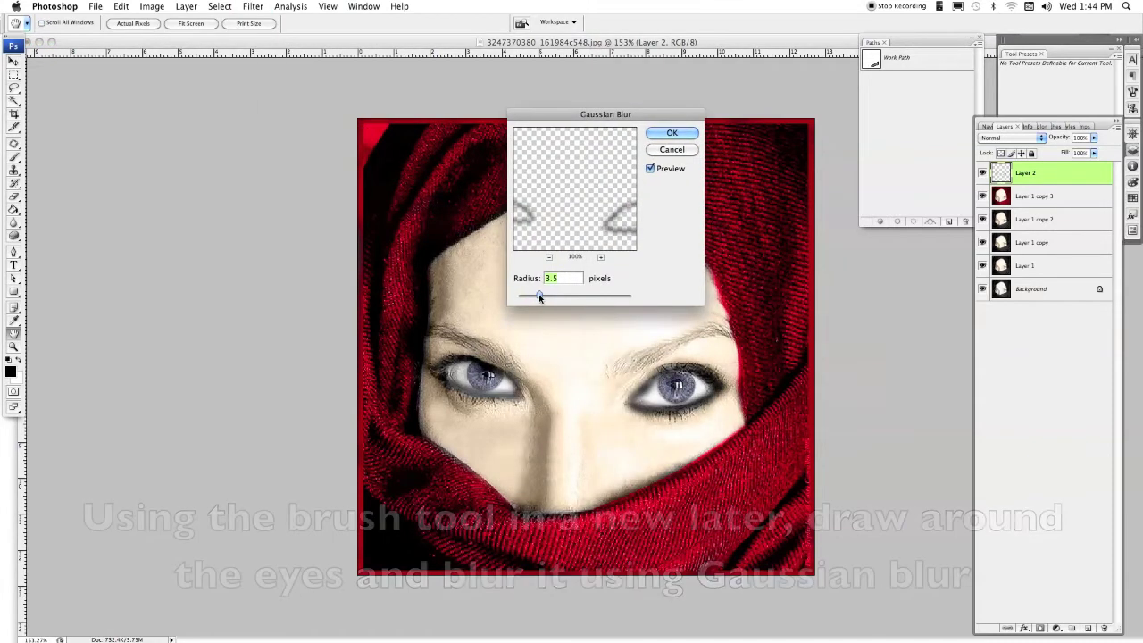
pyautogui.click(672, 132)
# Step: Set the liner layer to Multiply at 53% opacity, reapply the blur, and add a layer mask
pyautogui.click(1012, 138)
pyautogui.click(982, 172)
pyautogui.click(1093, 138)
pyautogui.moveTo(1098, 154); pyautogui.dragTo(1076, 153)
pyautogui.click(253, 6)
pyautogui.click(253, 24)
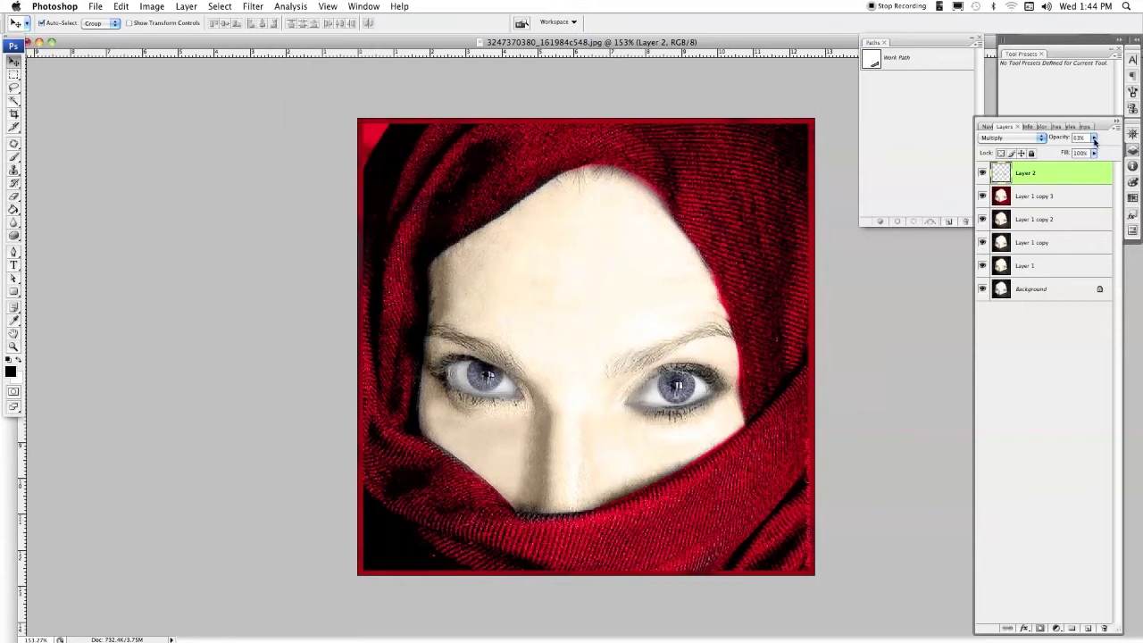
pyautogui.click(1039, 628)
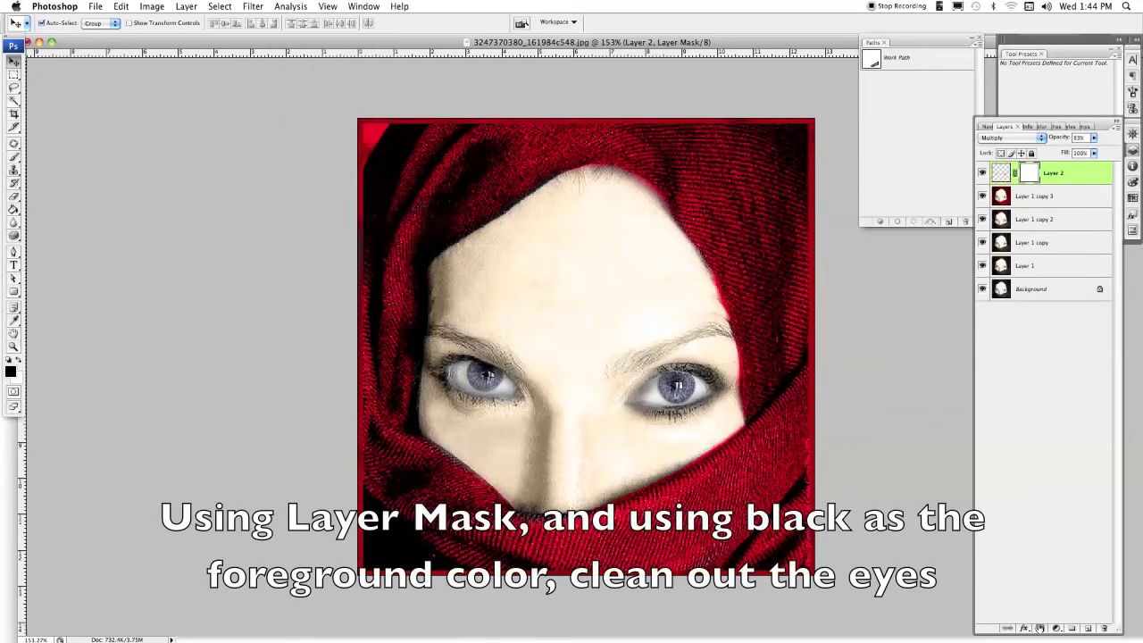
# Step: Paint black at 50% flow on the mask to clear the liner from the eyes
pyautogui.press('b')
pyautogui.rightClick(493, 409)
pyautogui.press('Escape')
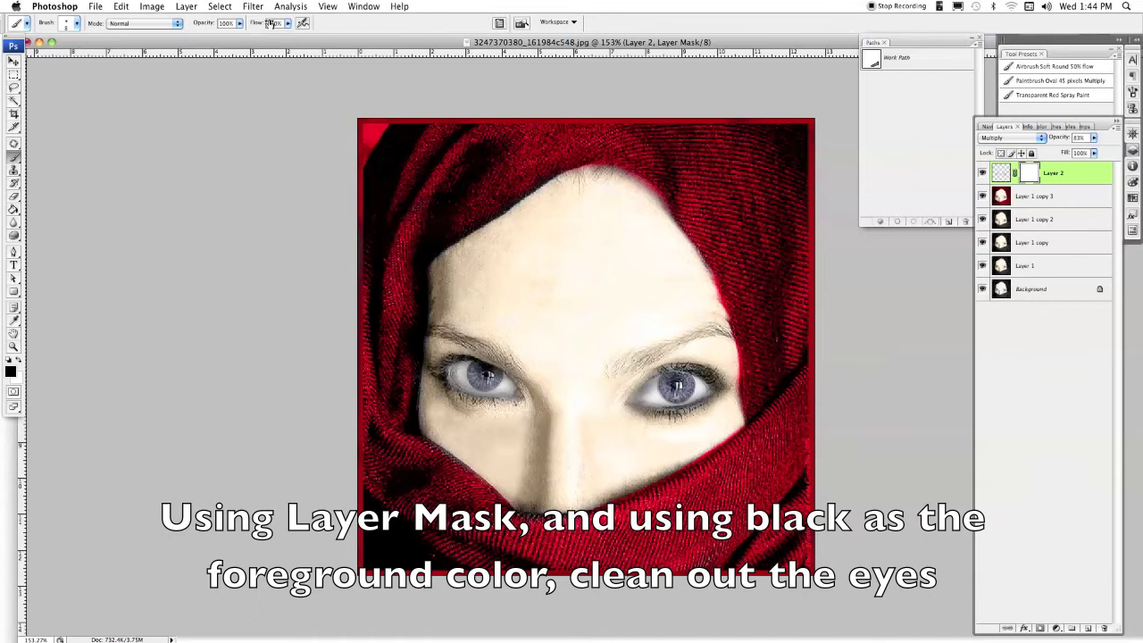
pyautogui.write('50')
pyautogui.press('Return')
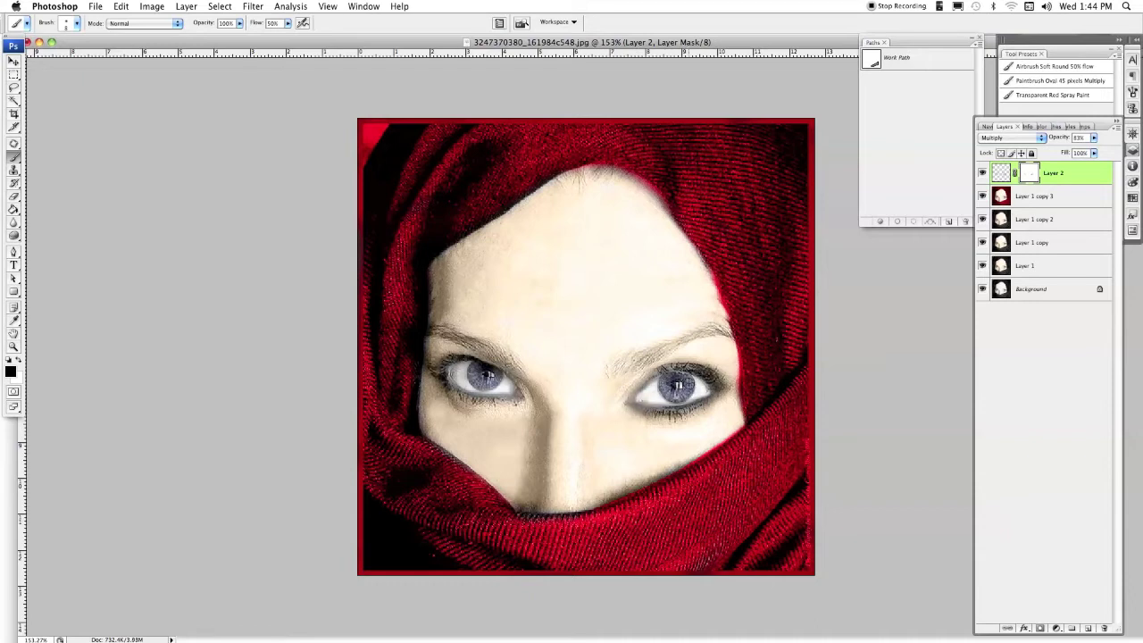
pyautogui.hotkey('ctrl', '-')
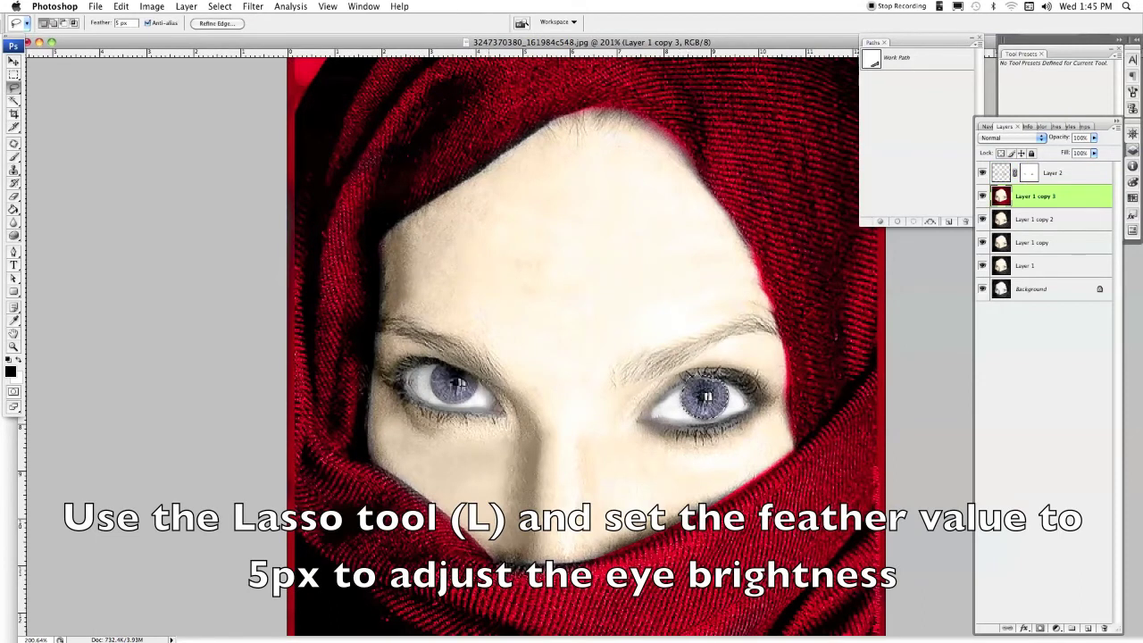
# Step: Lasso the eyes and brighten them with Curves, input 214 to output 255, black point raised
pyautogui.moveTo(456, 364); pyautogui.dragTo(452, 373)
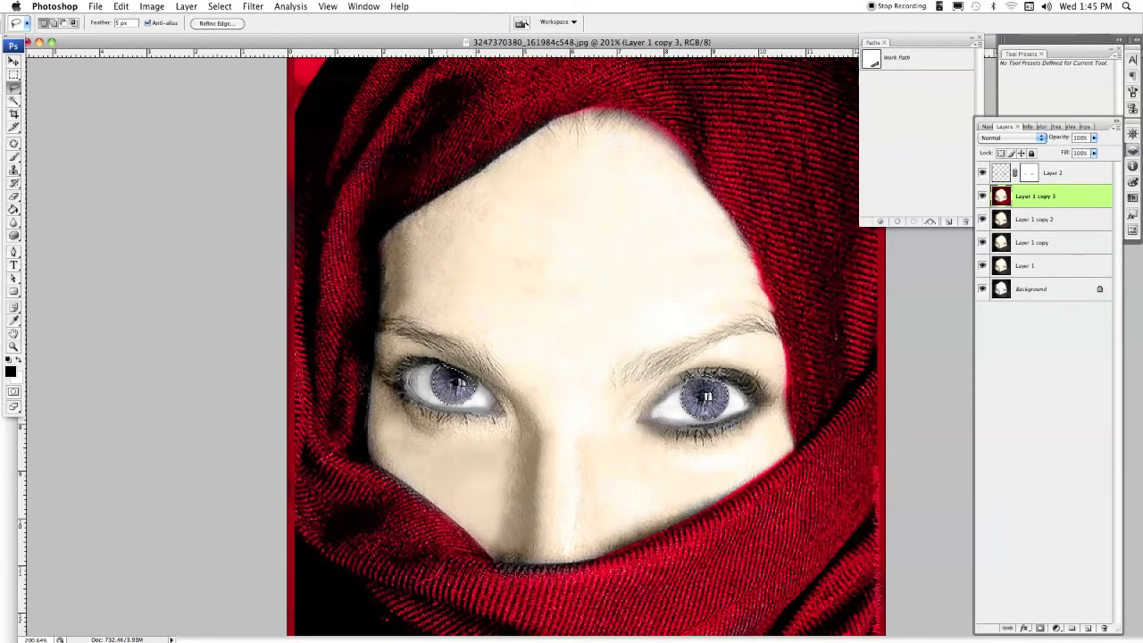
pyautogui.hotkey('ctrl', 'm')
pyautogui.moveTo(844, 229); pyautogui.dragTo(984, 103)
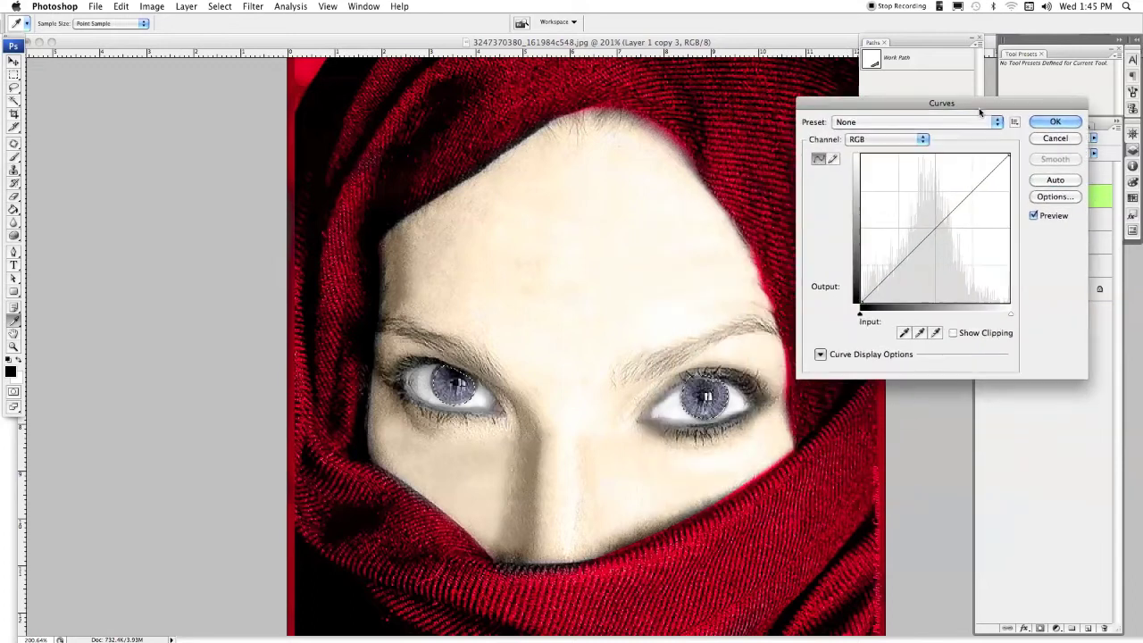
pyautogui.moveTo(1009, 154); pyautogui.dragTo(985, 154)
pyautogui.moveTo(859, 305); pyautogui.dragTo(866, 305)
pyautogui.click(1045, 124)
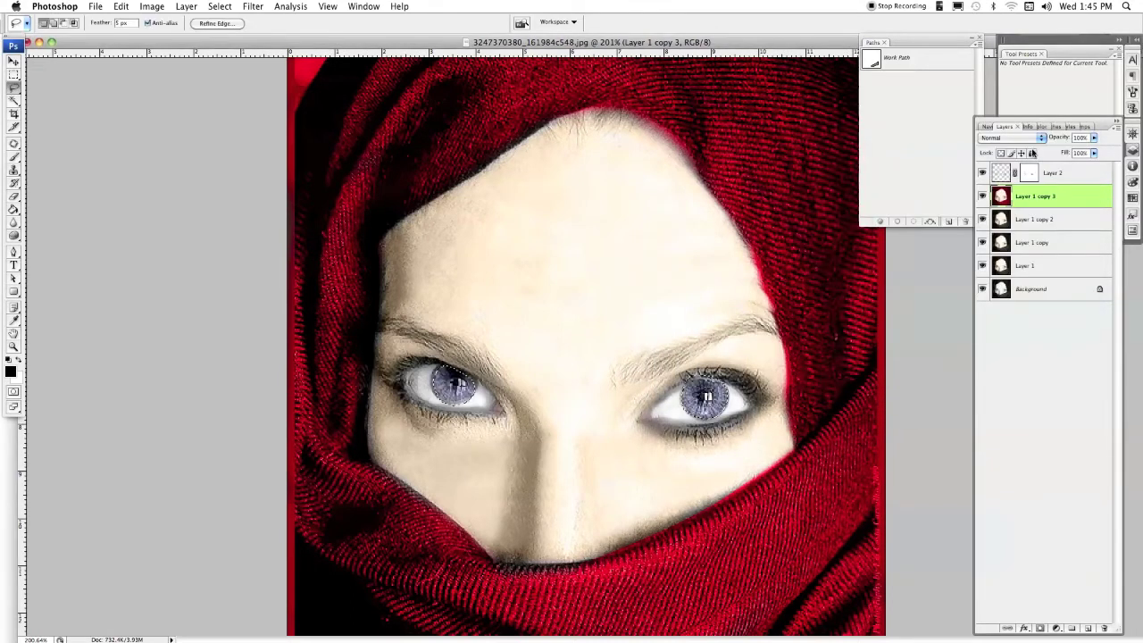
# Step: Fade Layer 2 to about 37% opacity
pyautogui.scroll(1, 406, 465)
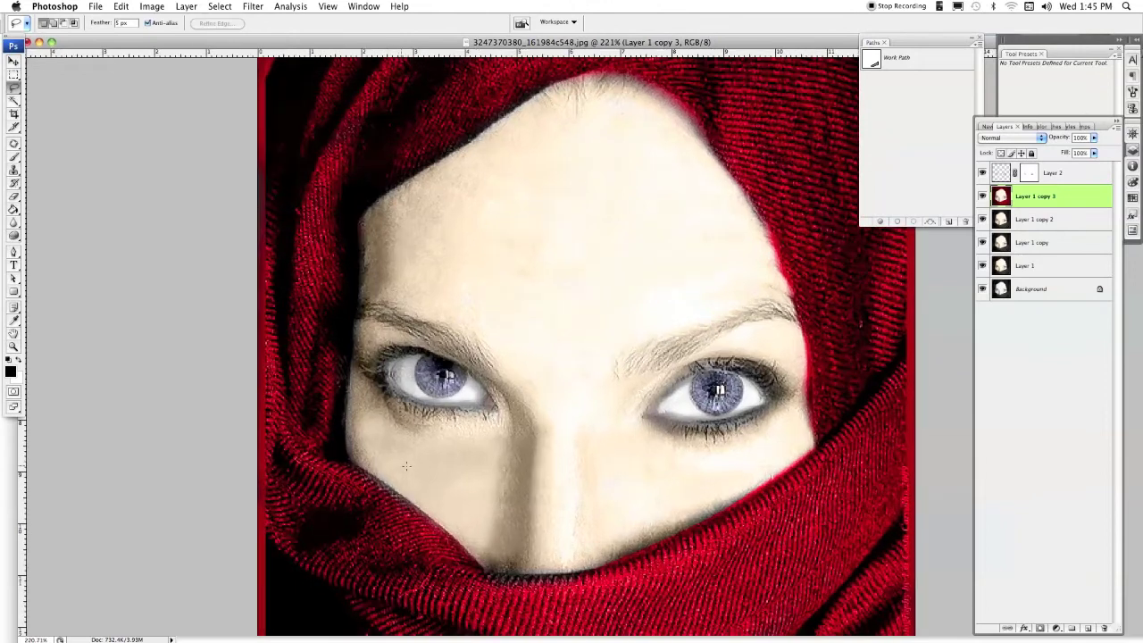
pyautogui.click(1004, 170)
pyautogui.click(1094, 138)
pyautogui.moveTo(1096, 150); pyautogui.dragTo(1068, 150)
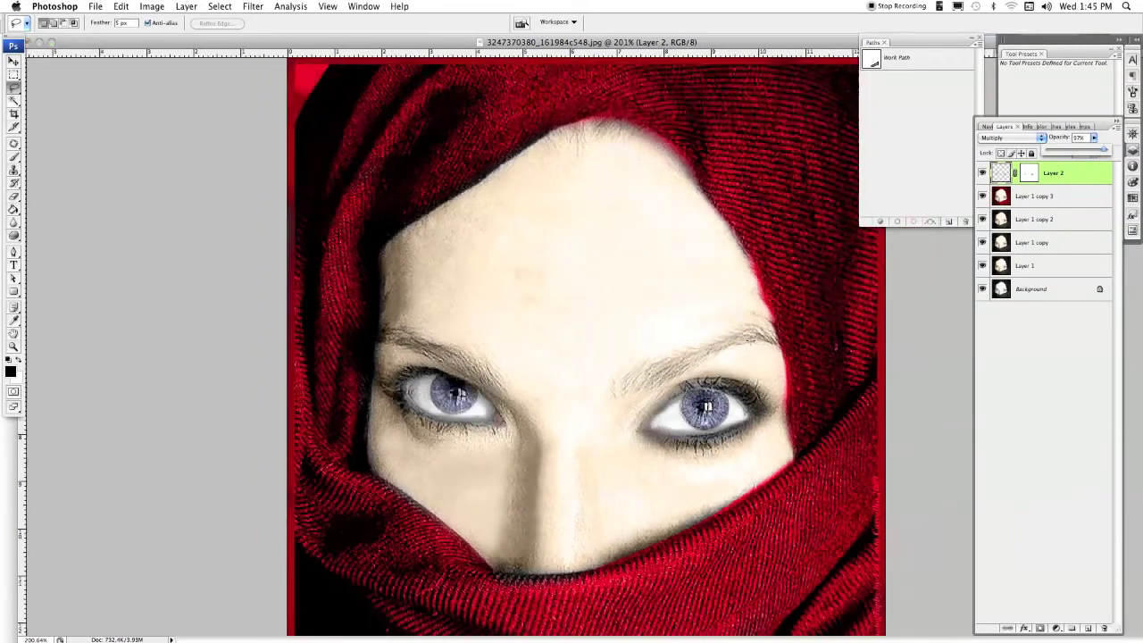
pyautogui.scroll(8, 614, 437)
pyautogui.click(13, 236)
# Step: Dodge the eye whites and lower lid rims on Layer 1 copy 3 at 50% Midtones exposure
pyautogui.click(49, 234)
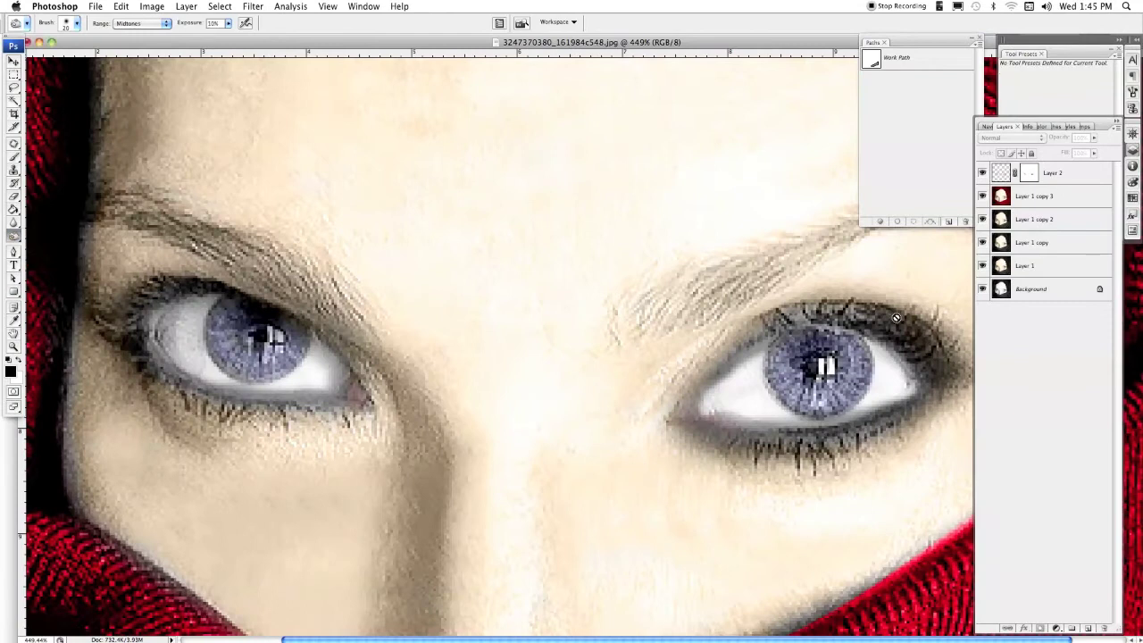
pyautogui.click(1016, 198)
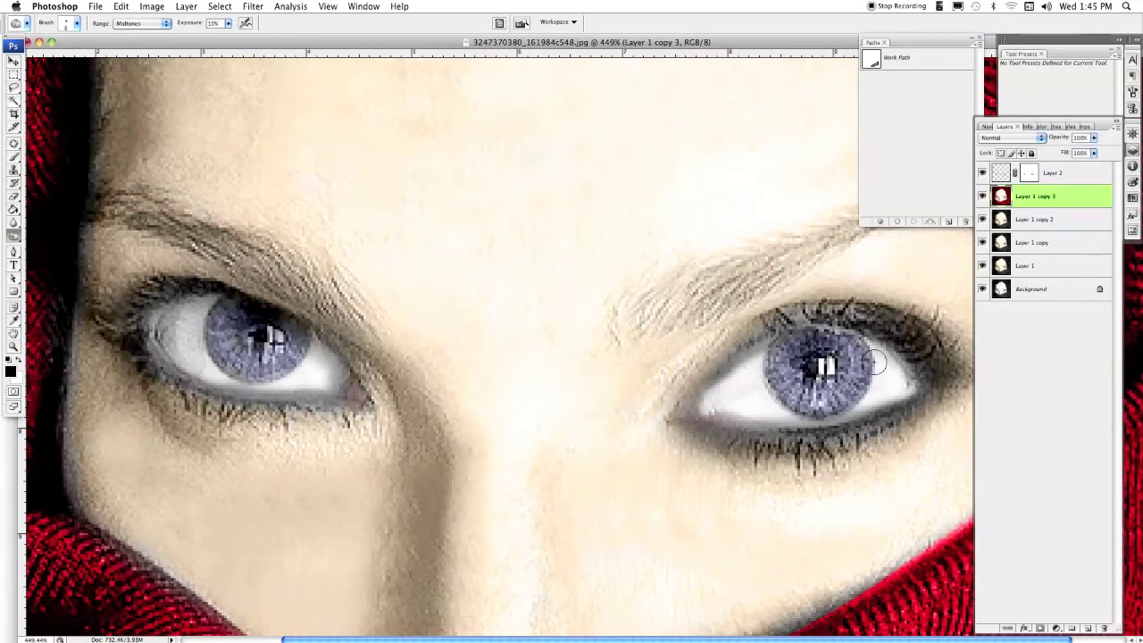
pyautogui.write('50')
pyautogui.press('Return')
pyautogui.moveTo(279, 373)
pyautogui.mouseDown()
pyautogui.moveTo(200, 387)
pyautogui.moveTo(321, 399)
pyautogui.mouseUp()
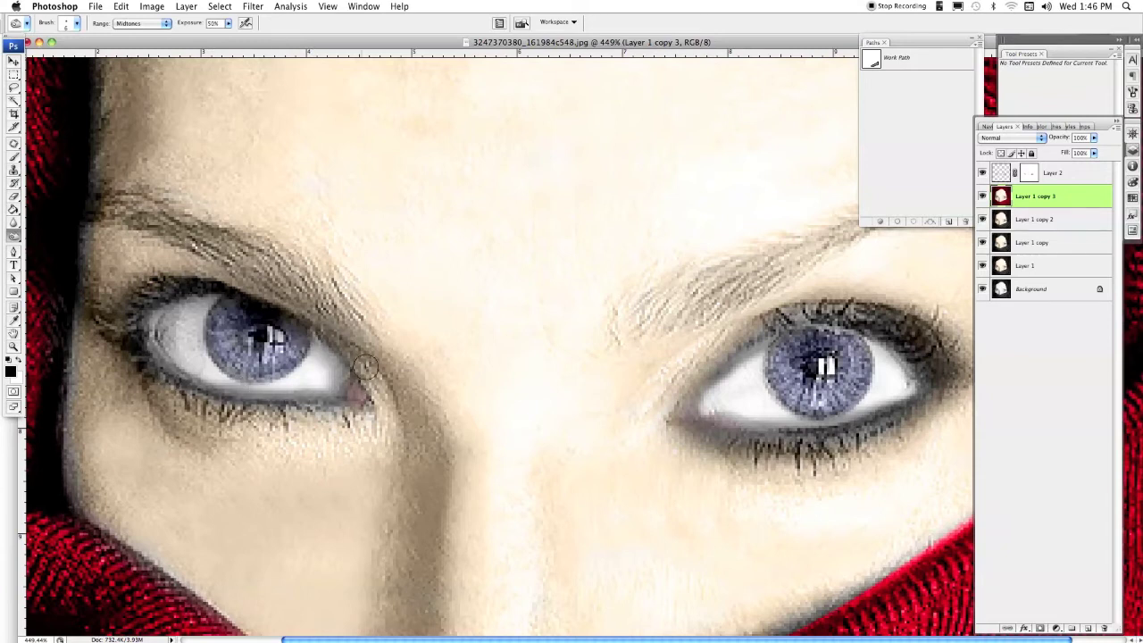
pyautogui.hscroll(4, 477, 395)
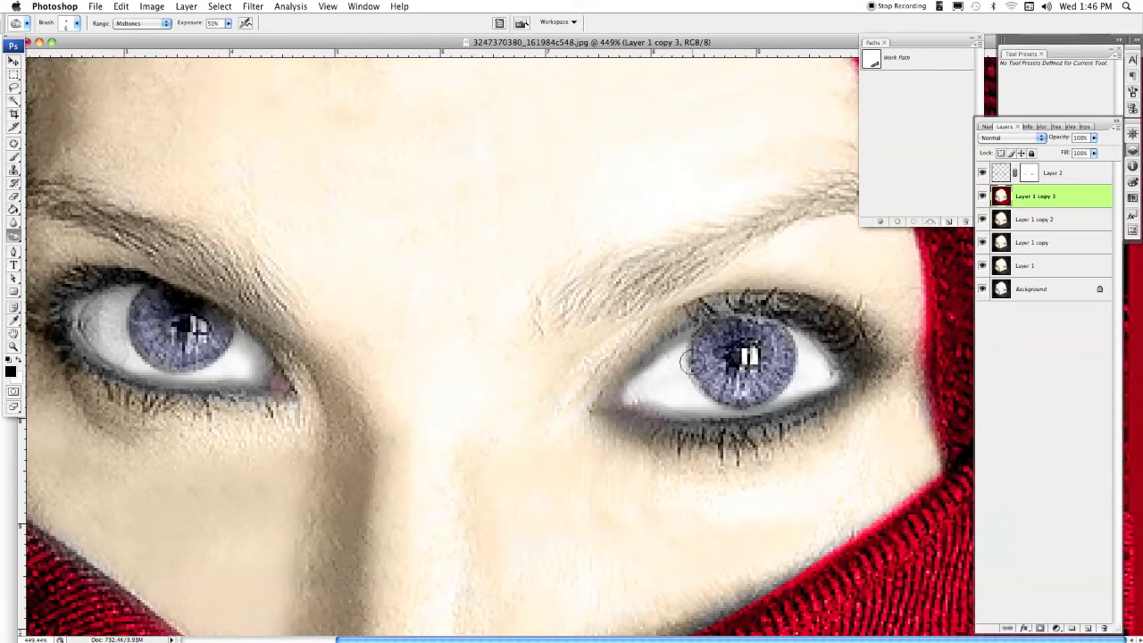
pyautogui.click(1027, 174)
pyautogui.press('b')
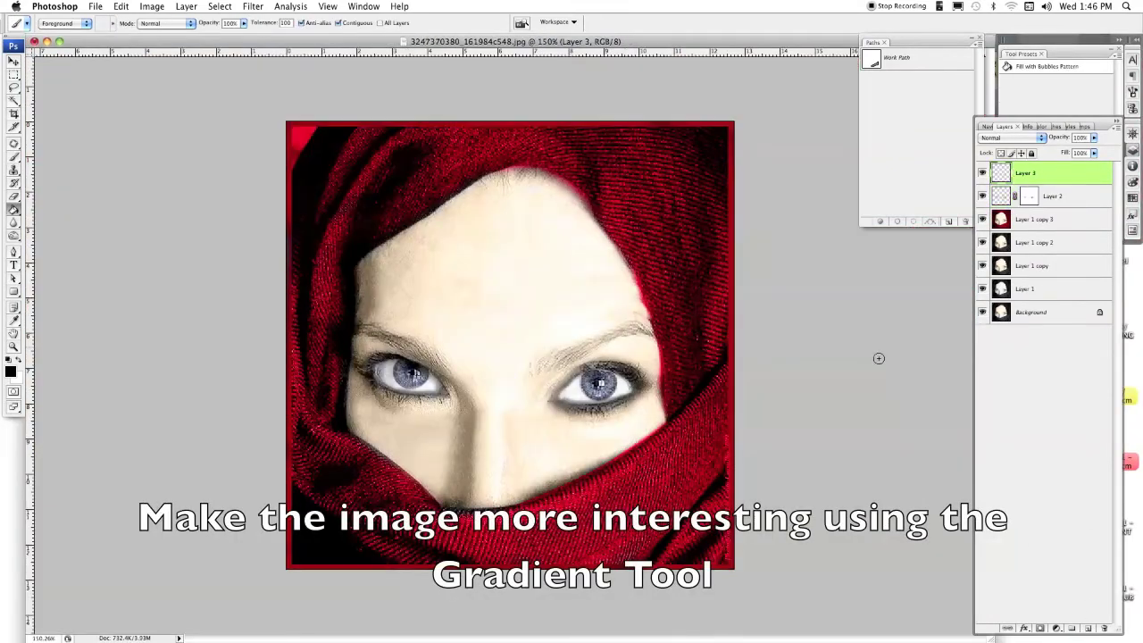
# Step: Fill a new layer with black and gradient-mask it to darken the left edge
pyautogui.hotkey('alt', 'BackSpace')
pyautogui.click(1041, 629)
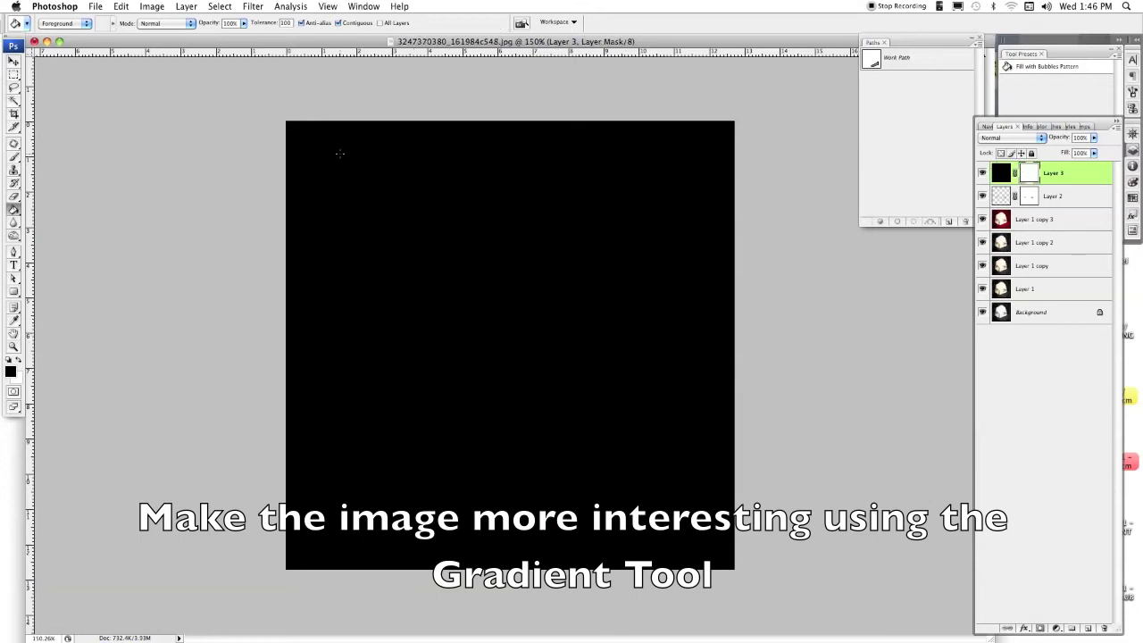
pyautogui.press('g')
pyautogui.moveTo(533, 268); pyautogui.dragTo(758, 318)
# Step: Duplicate the vignette, flip it horizontally, and move it to the right side
pyautogui.press('v')
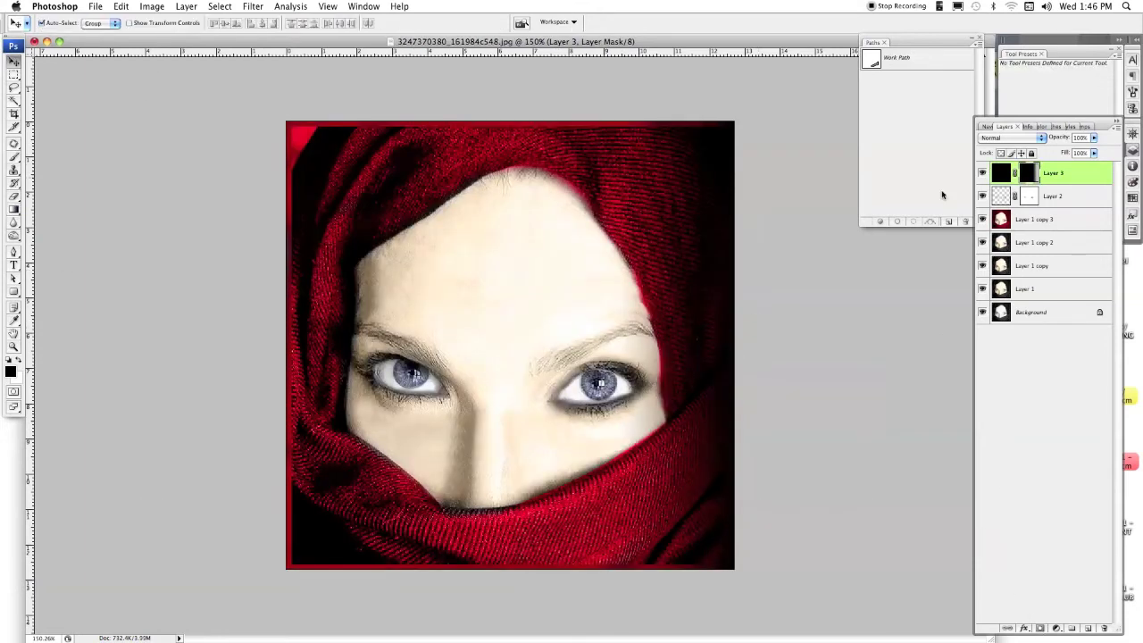
pyautogui.moveTo(289, 348); pyautogui.dragTo(176, 348)
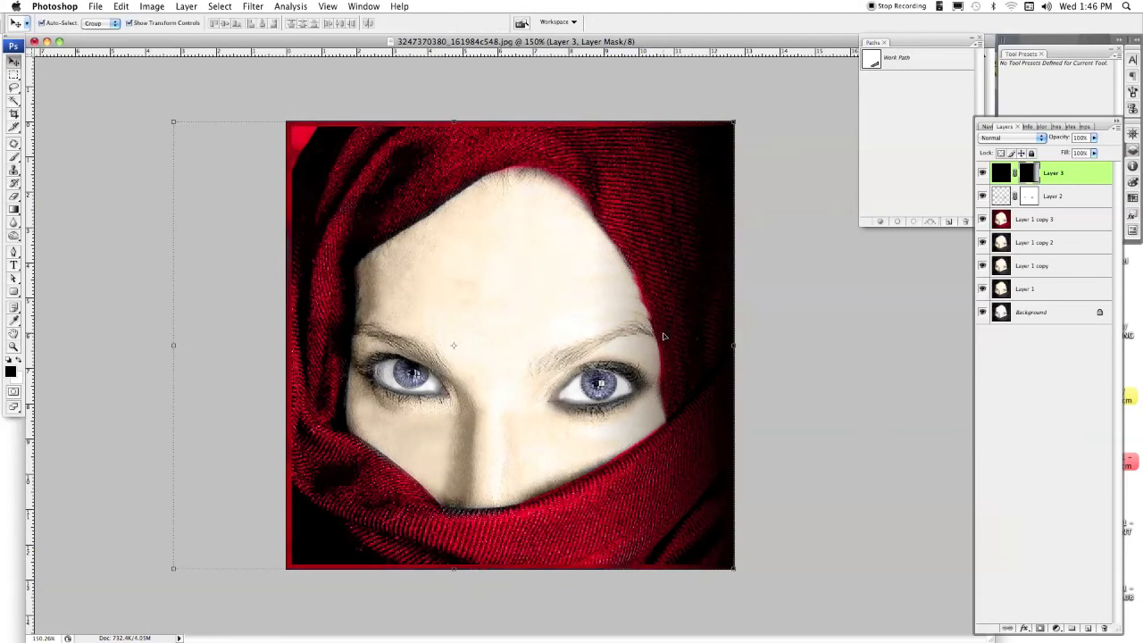
pyautogui.rightClick(696, 413)
pyautogui.click(695, 284)
pyautogui.hotkey('ctrl', 'j')
pyautogui.hotkey('ctrl', 't')
pyautogui.rightClick(690, 230)
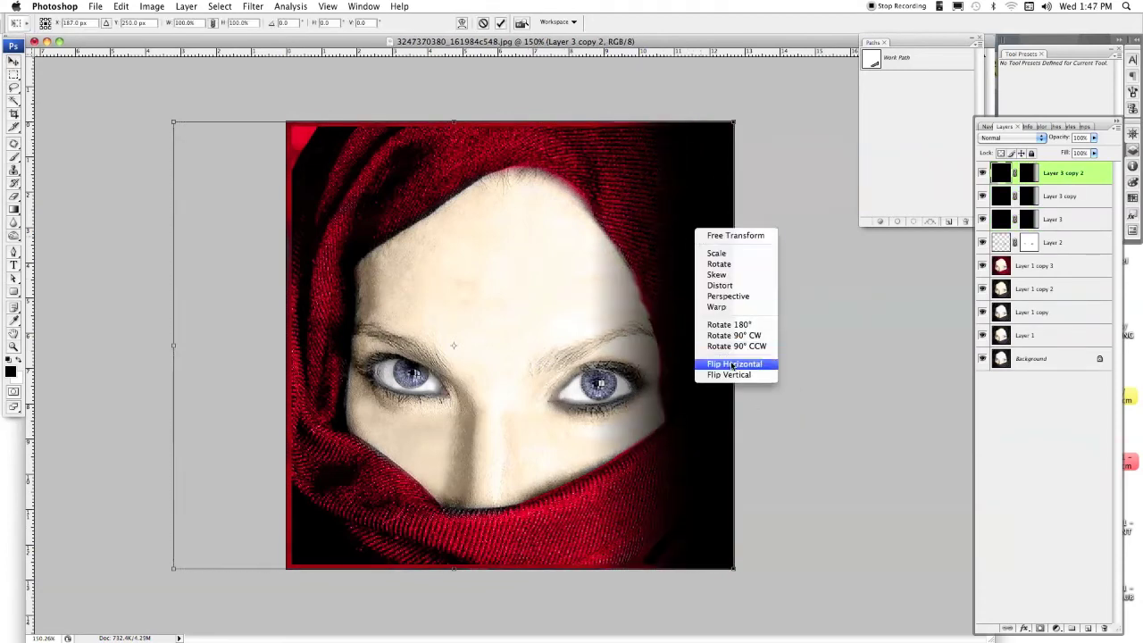
pyautogui.click(732, 363)
pyautogui.moveTo(328, 360); pyautogui.dragTo(427, 358)
pyautogui.press('Return')
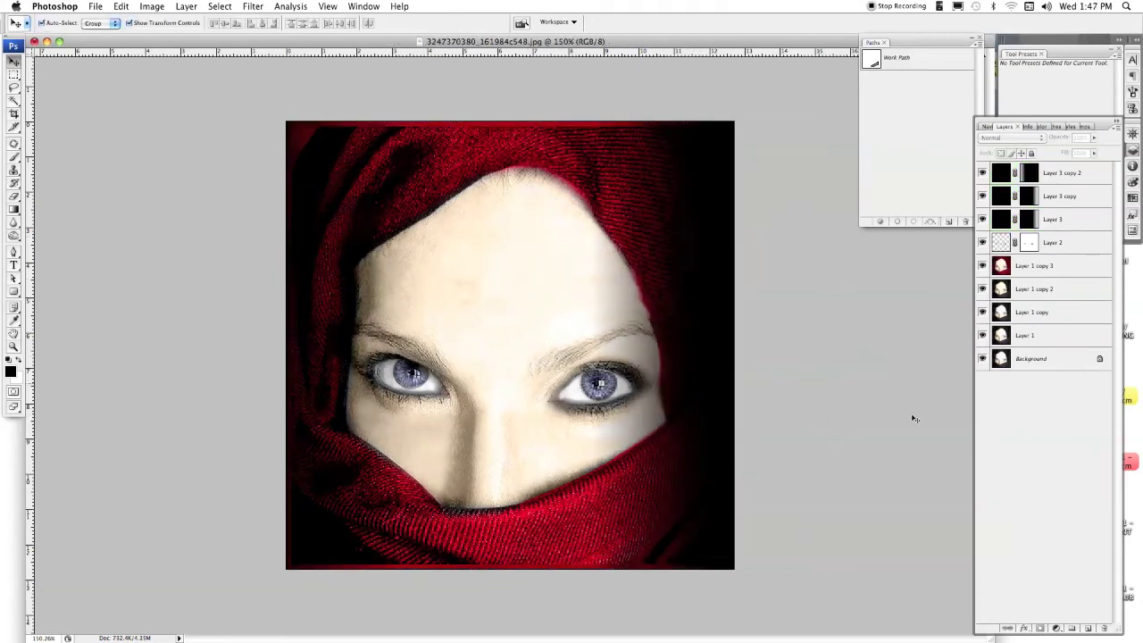
# Step: Add a new Layer 4 and pick a brown foreground colour
pyautogui.click(1049, 265)
pyautogui.click(1087, 628)
pyautogui.hotkey('ctrl', '+')
pyautogui.press('b')
pyautogui.click(11, 371)
pyautogui.click(809, 319)
pyautogui.click(950, 191)
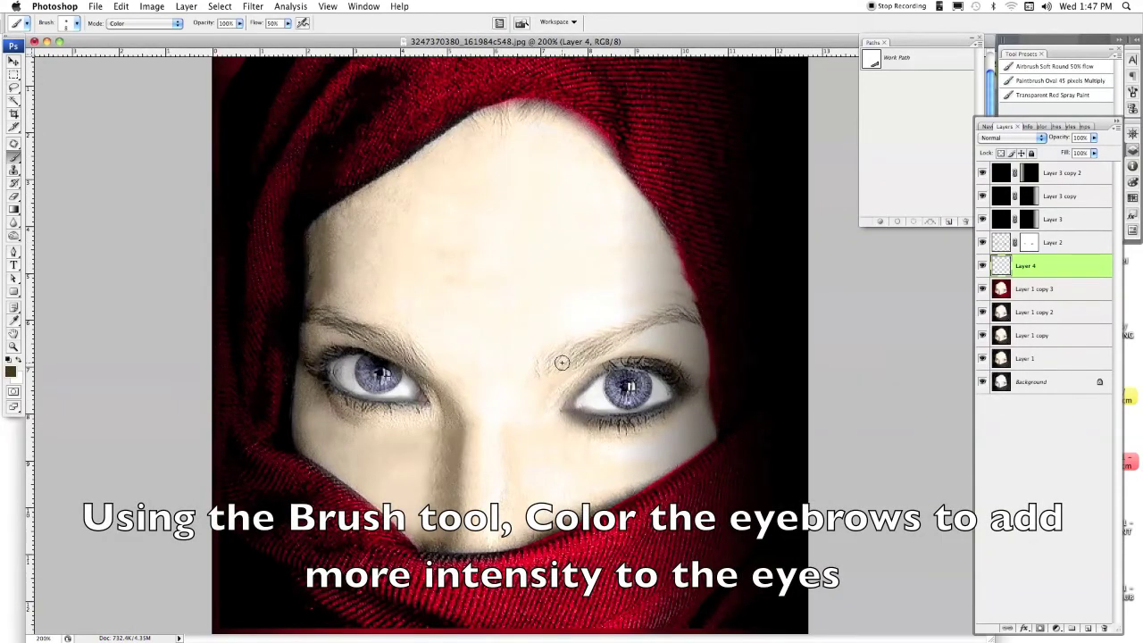
# Step: Paint the eyebrows brown on Layer 4 and set it to Multiply at 61% opacity
pyautogui.moveTo(559, 361); pyautogui.dragTo(696, 313)
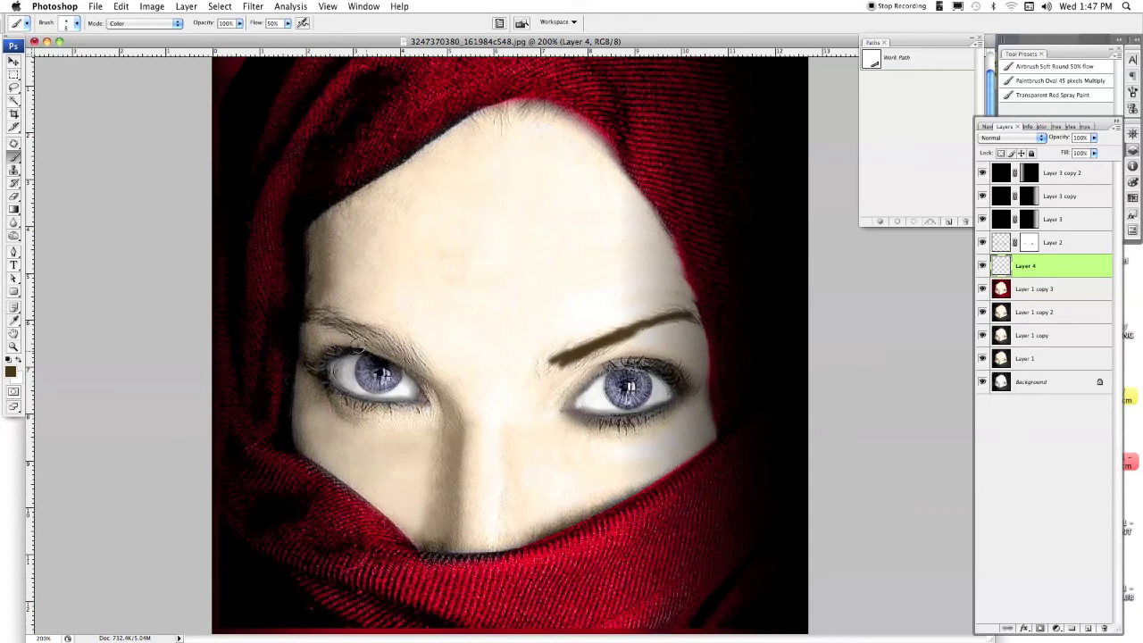
pyautogui.press('v')
pyautogui.click(1012, 137)
pyautogui.click(1007, 185)
pyautogui.click(1093, 138)
pyautogui.moveTo(1093, 152); pyautogui.dragTo(1076, 152)
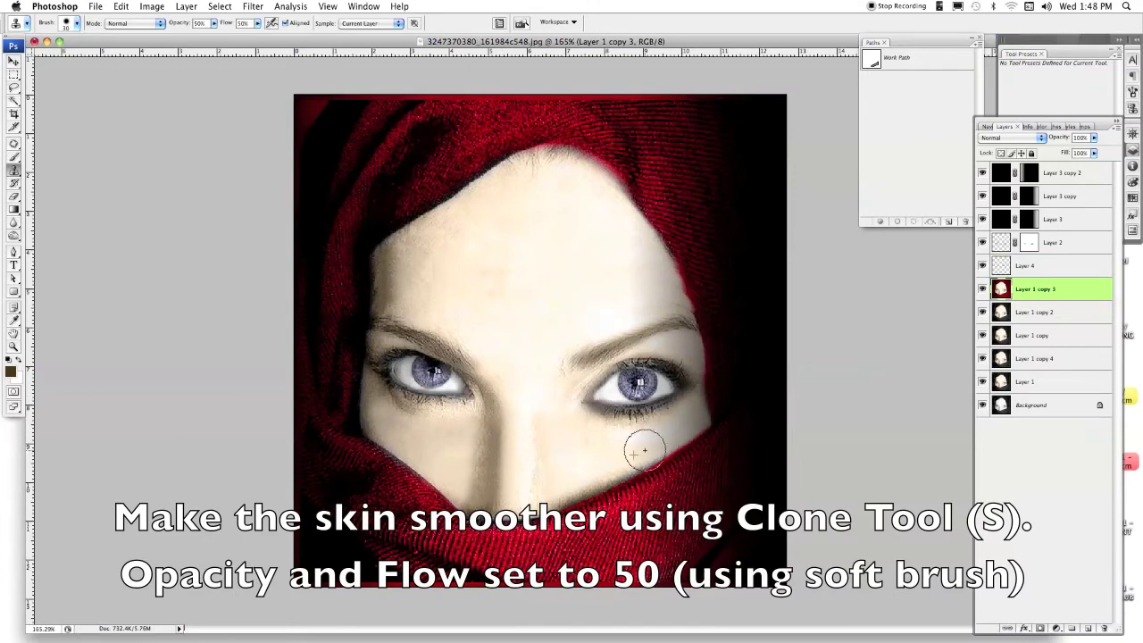
# Step: Clone-stamp the forehead skin smooth at 50% opacity and flow, brush size 20
pyautogui.moveTo(510, 191); pyautogui.dragTo(542, 316)
pyautogui.press('[')
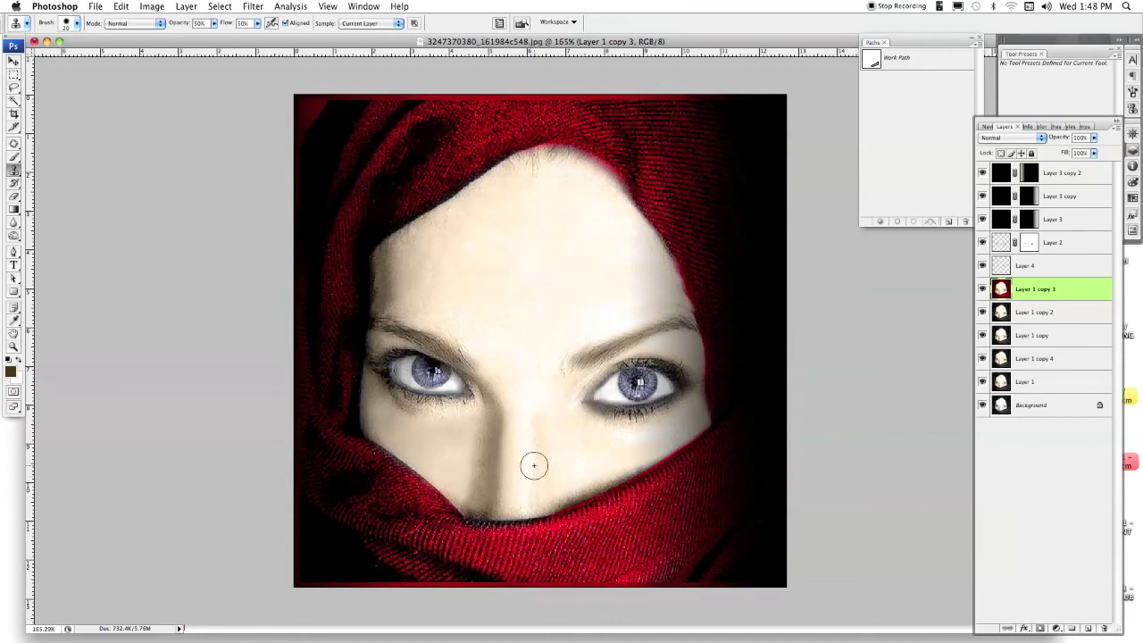
pyautogui.press('super+m')
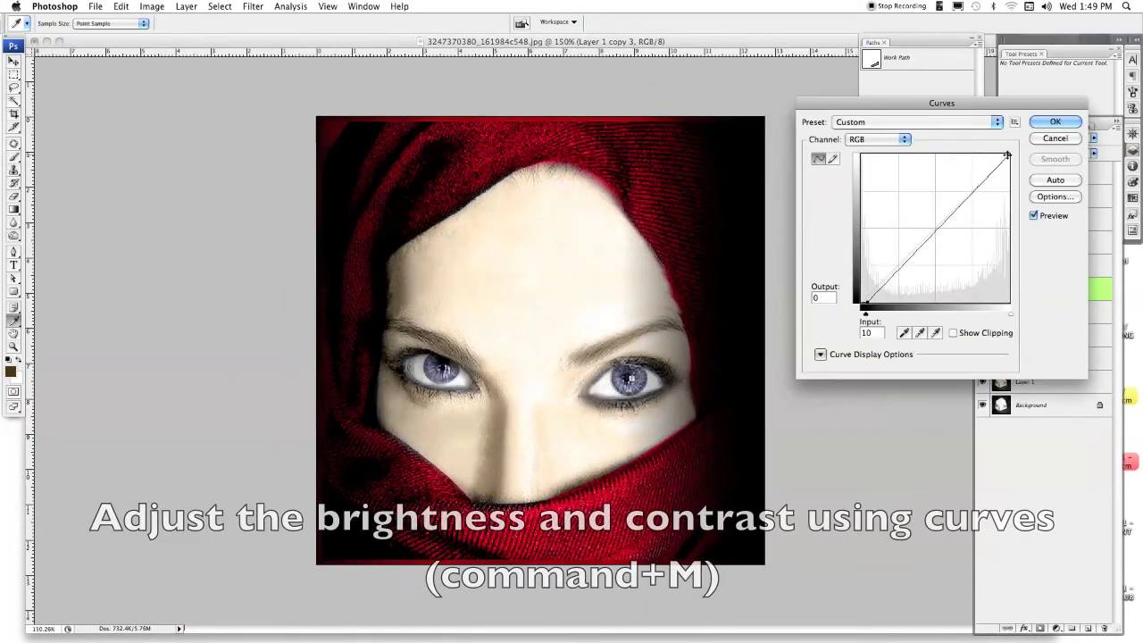
# Step: Apply Selective Color: Yellows Magenta +100, Yellow lowered, Cyan -32; Magentas Magenta +13
pyautogui.press('Return')
pyautogui.click(152, 6)
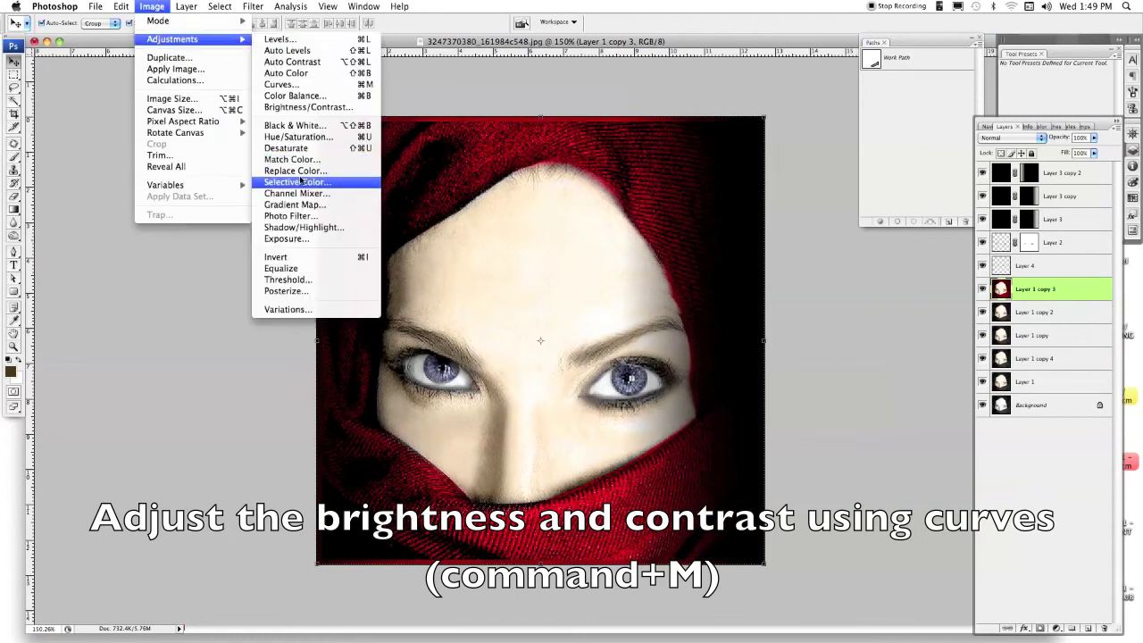
pyautogui.click(304, 180)
pyautogui.click(746, 120)
pyautogui.moveTo(743, 183); pyautogui.dragTo(803, 183)
pyautogui.moveTo(743, 213); pyautogui.dragTo(702, 212)
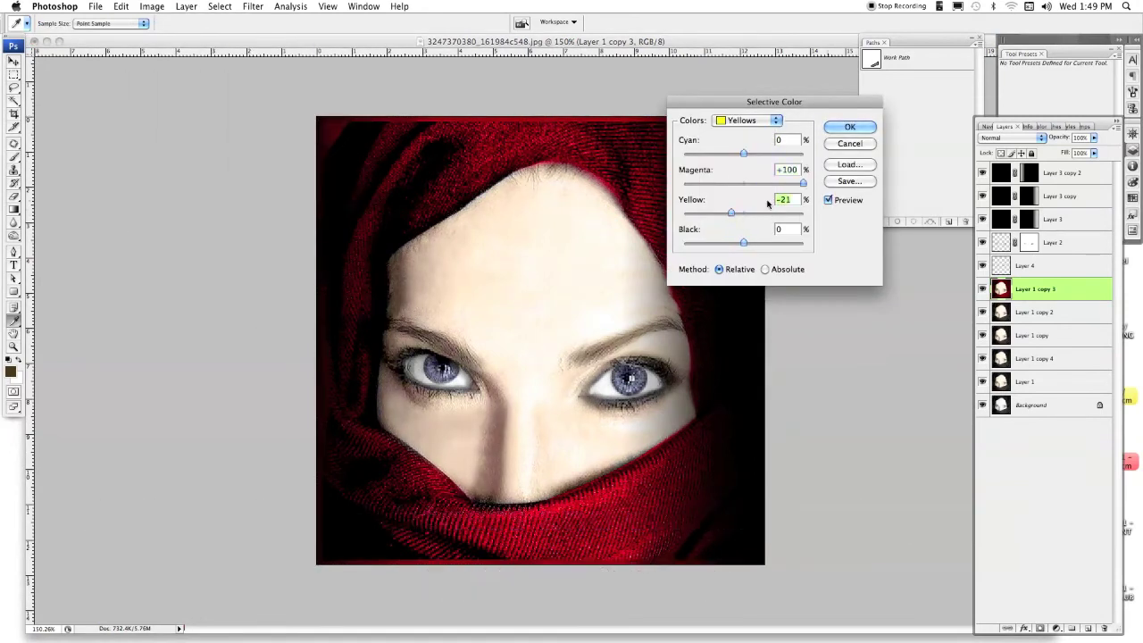
pyautogui.moveTo(743, 154)
pyautogui.mouseDown()
pyautogui.moveTo(724, 154)
pyautogui.moveTo(751, 183)
pyautogui.mouseUp()
pyautogui.click(746, 120)
pyautogui.click(741, 165)
pyautogui.click(850, 127)
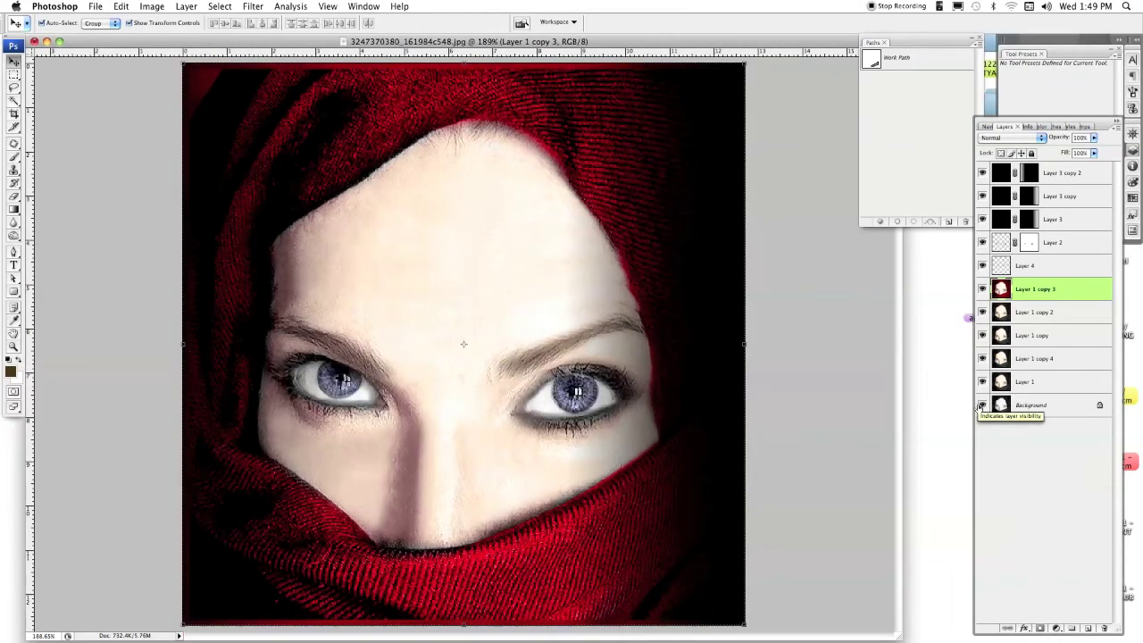
pyautogui.keyDown('alt'); pyautogui.click(982, 406); pyautogui.keyUp('alt')
pyautogui.keyDown('alt'); pyautogui.click(982, 405); pyautogui.keyUp('alt')
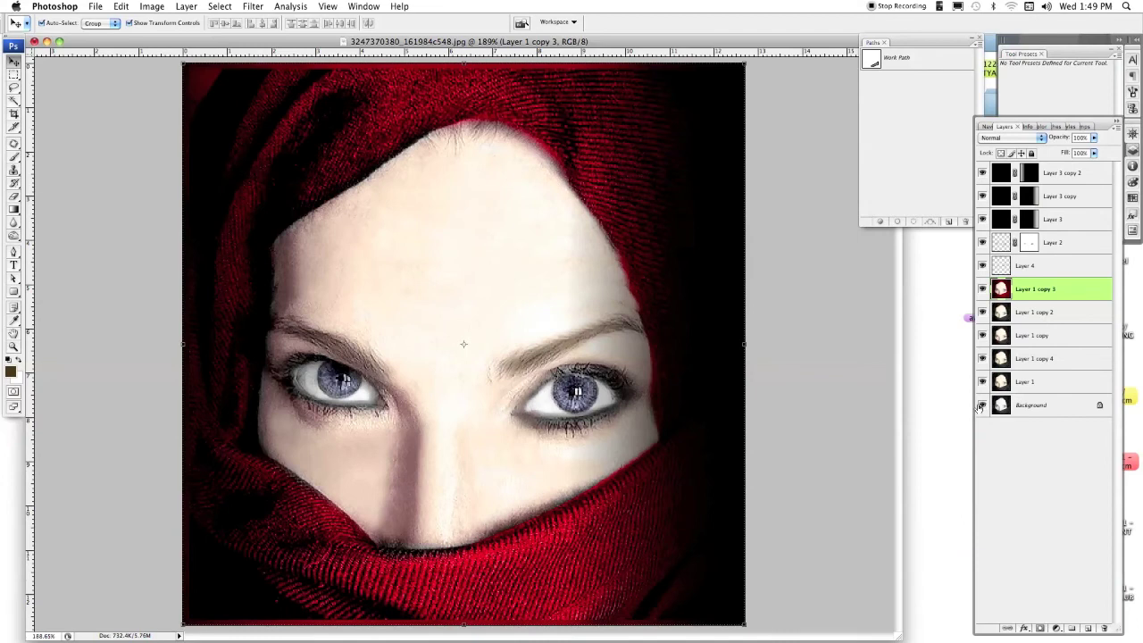